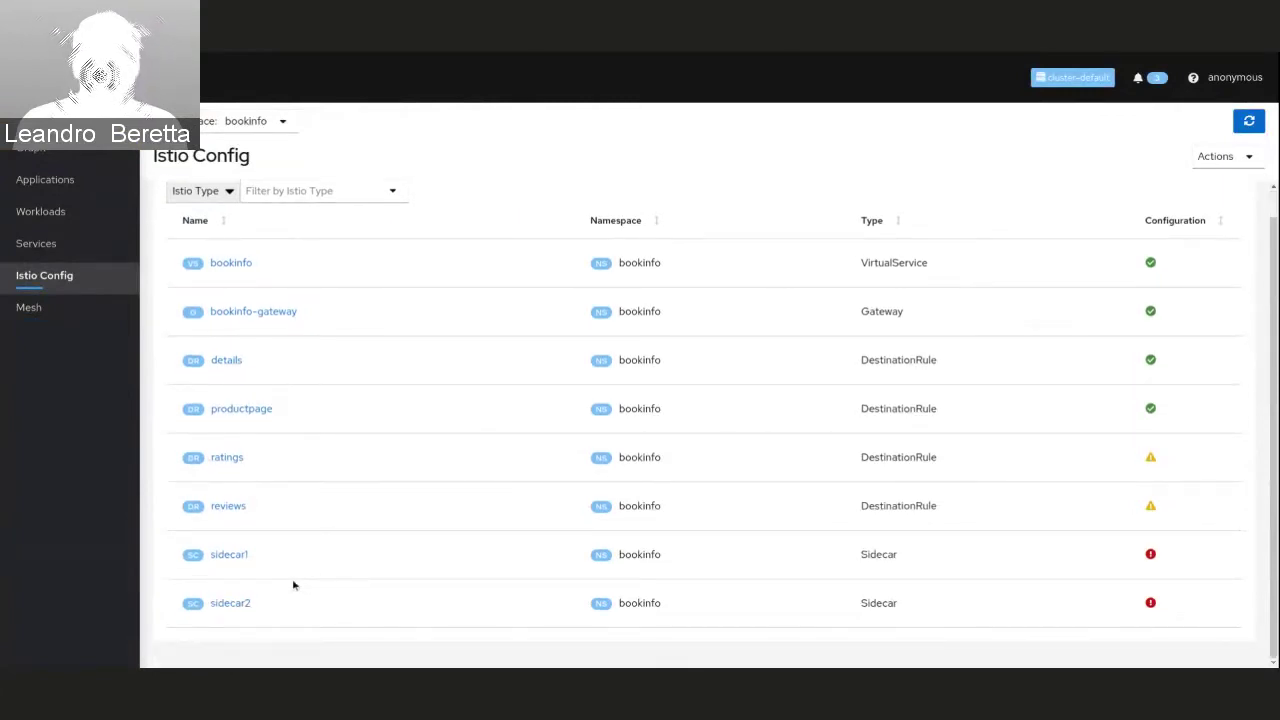
Review the configuration pages of the bookinfo VirtualService and the bookinfo-gateway Gateway, returning to the Istio Config list.
left_click(233, 265)
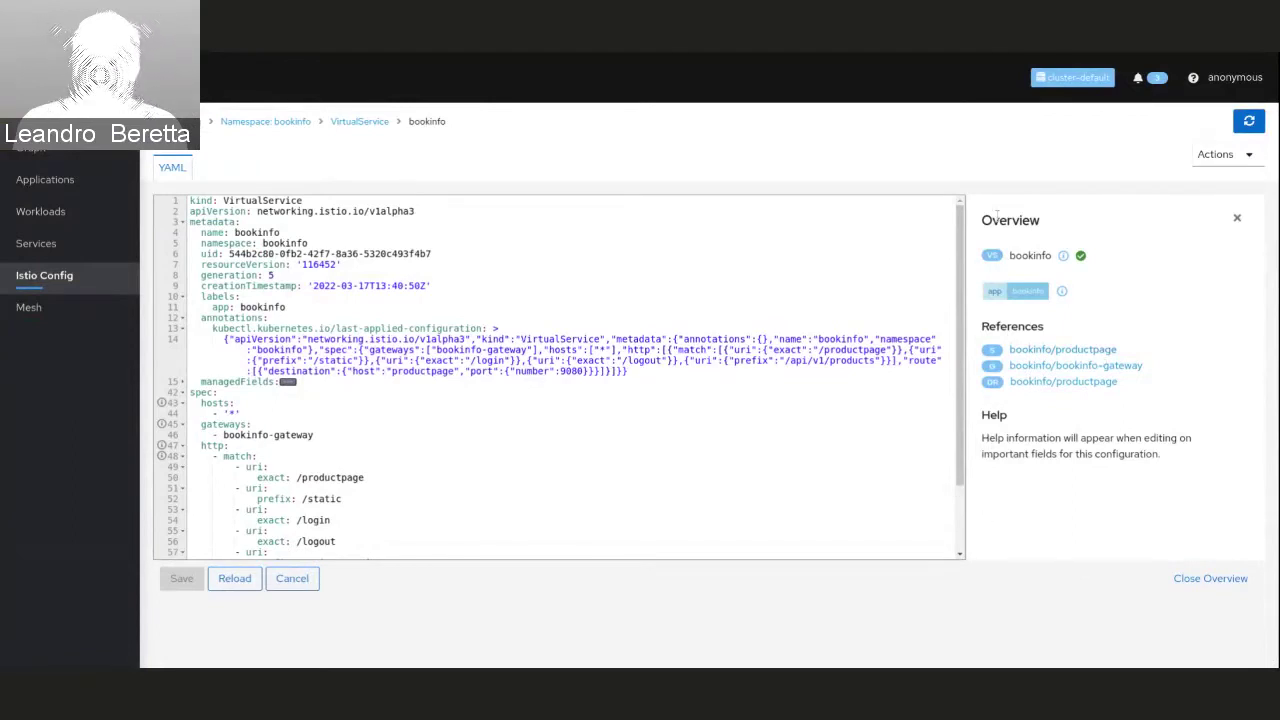
left_click(58, 290)
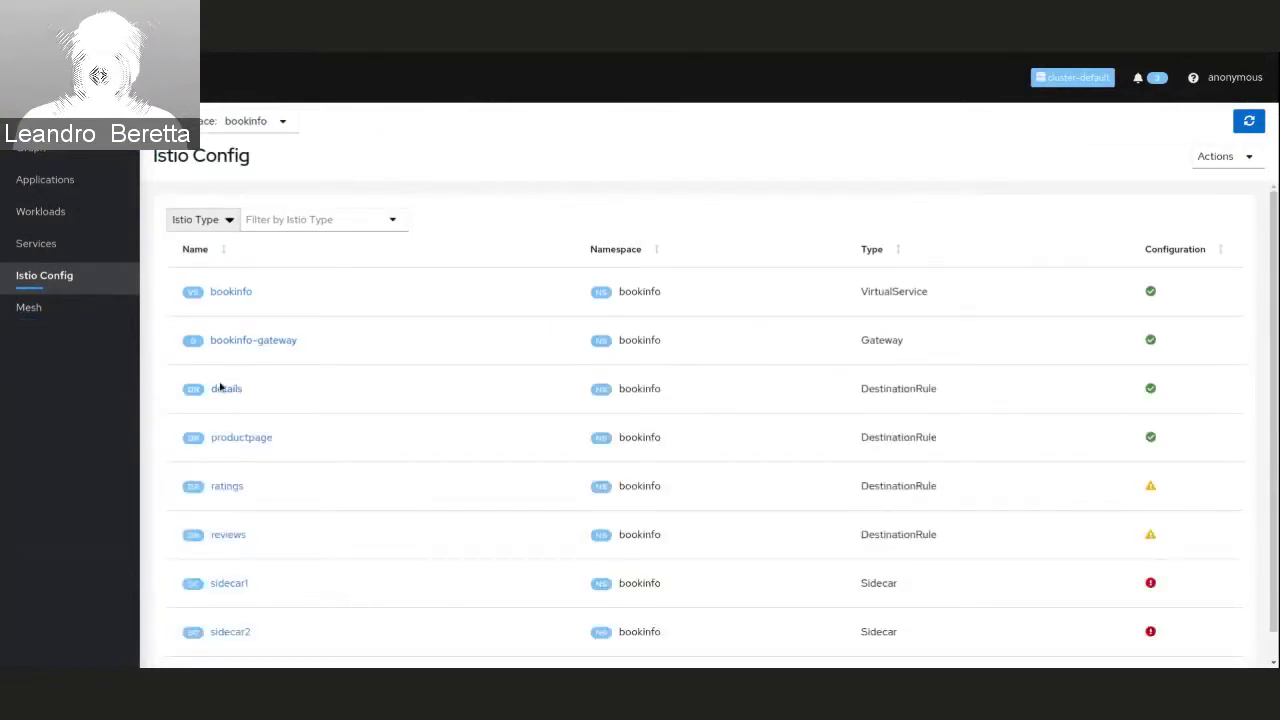
left_click(251, 341)
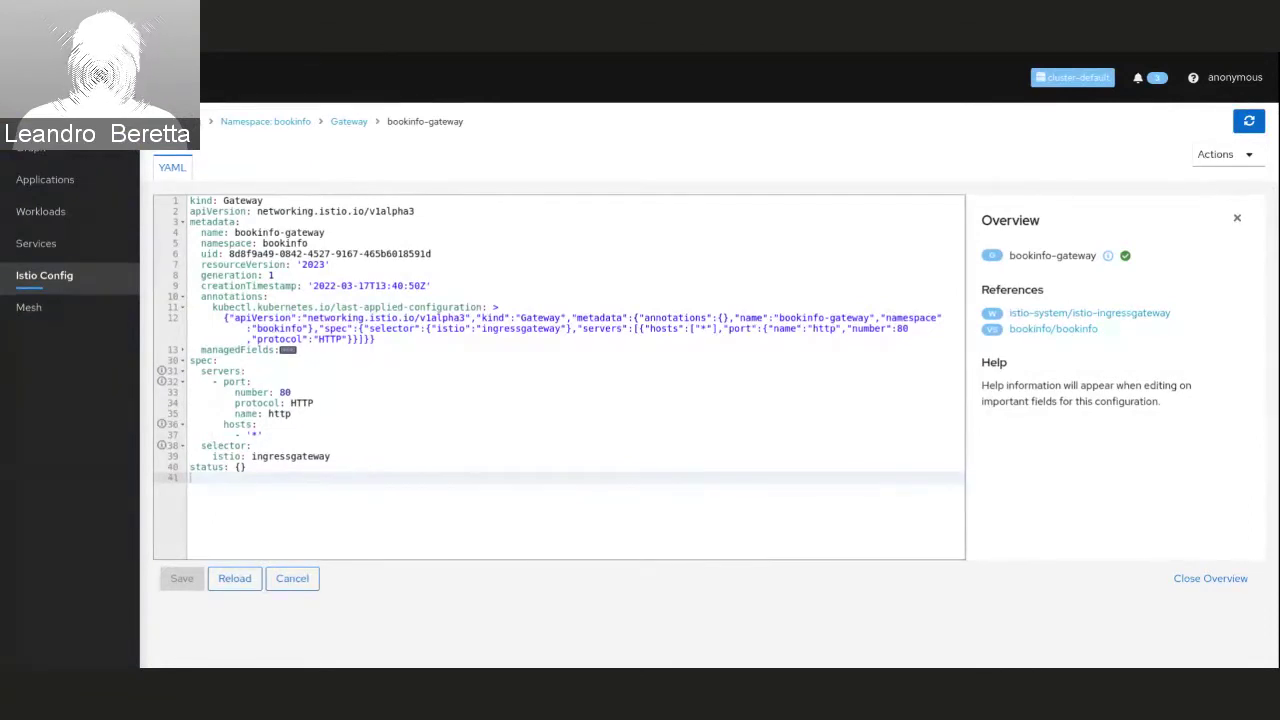
left_click(137, 272)
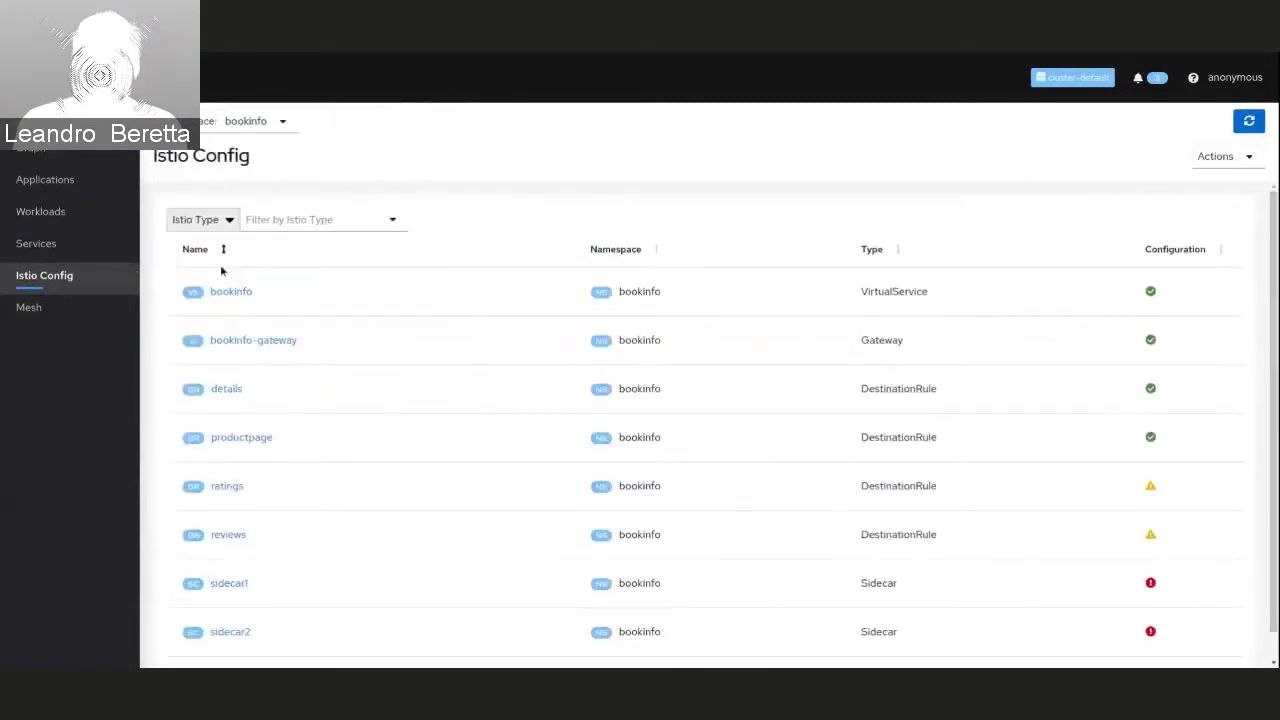
Check the creation and version details of the bookinfo VirtualService in its overview and return to the configuration list.
left_click(231, 291)
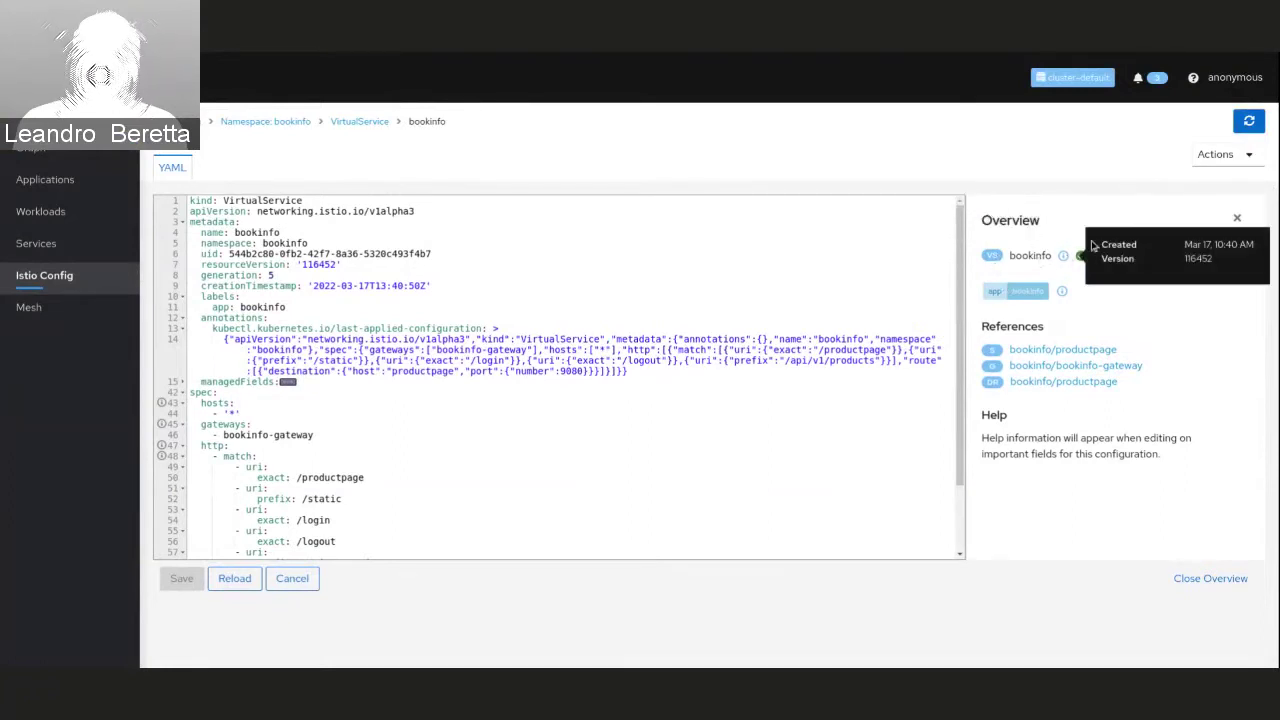
mouse_move(1081, 257)
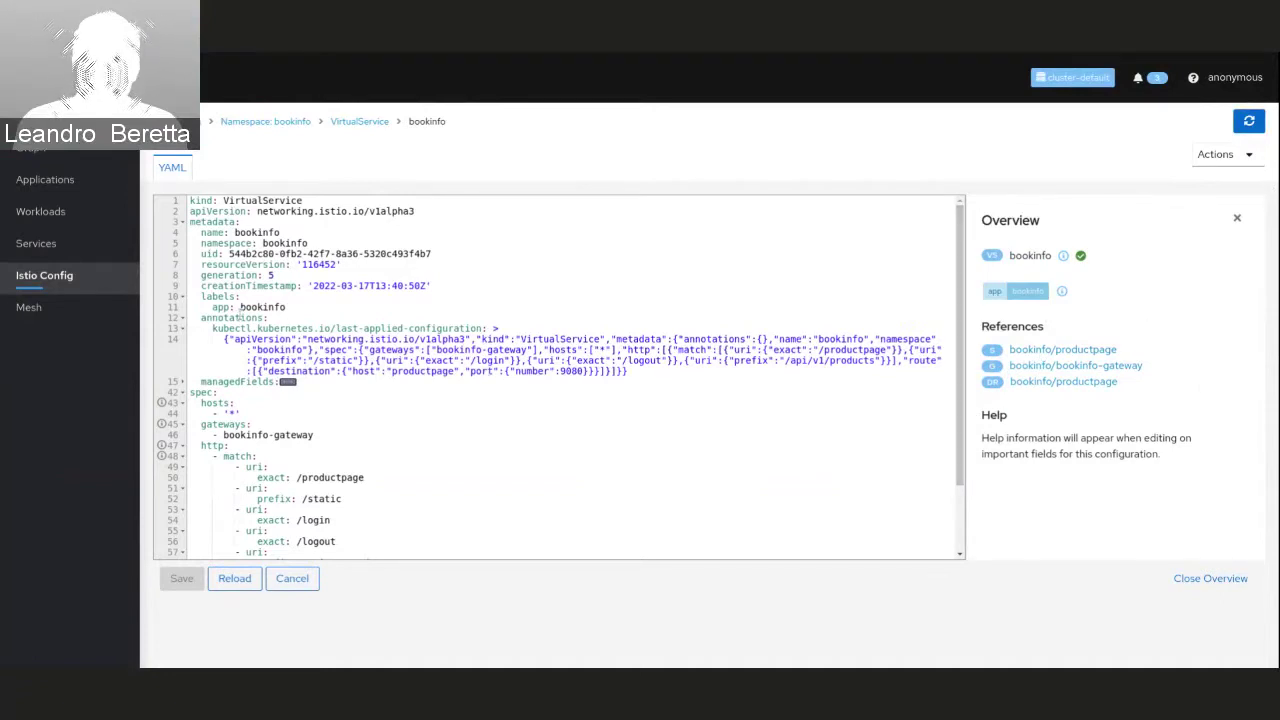
left_click(71, 279)
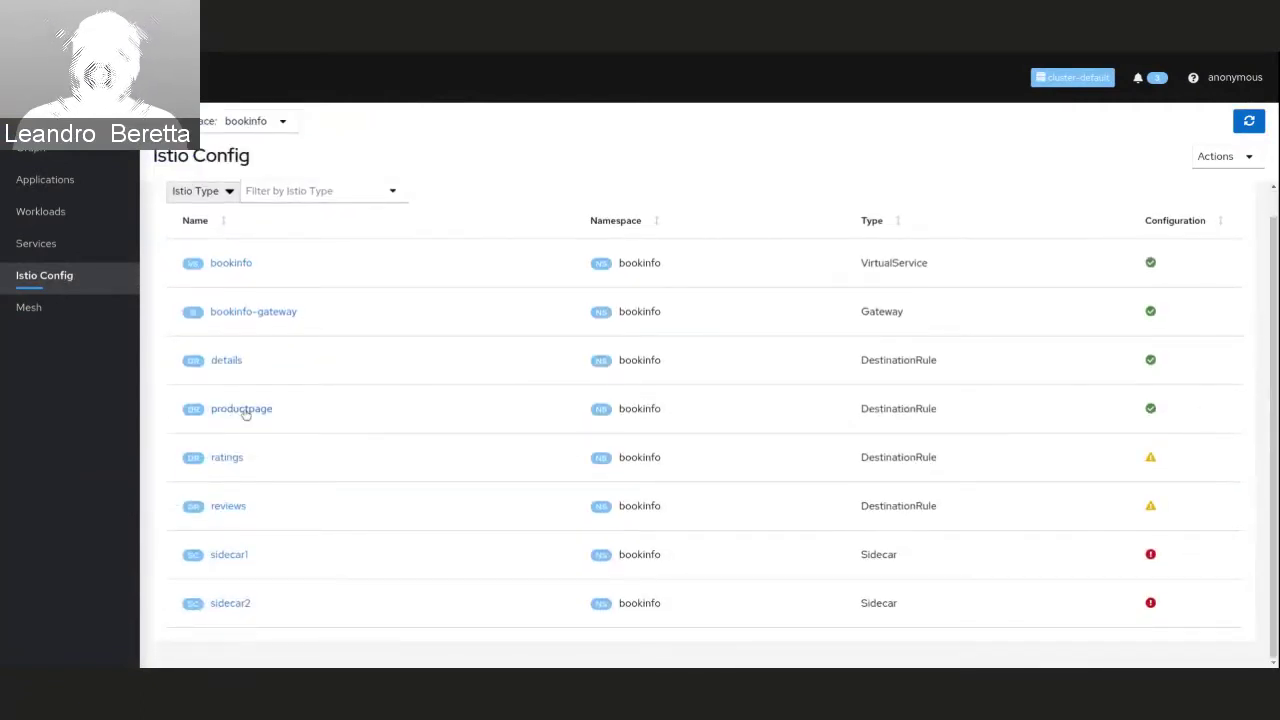
Examine the highlighted validation error and validation references of the sidecar1 Sidecar, and return to the configuration list.
left_click(234, 557)
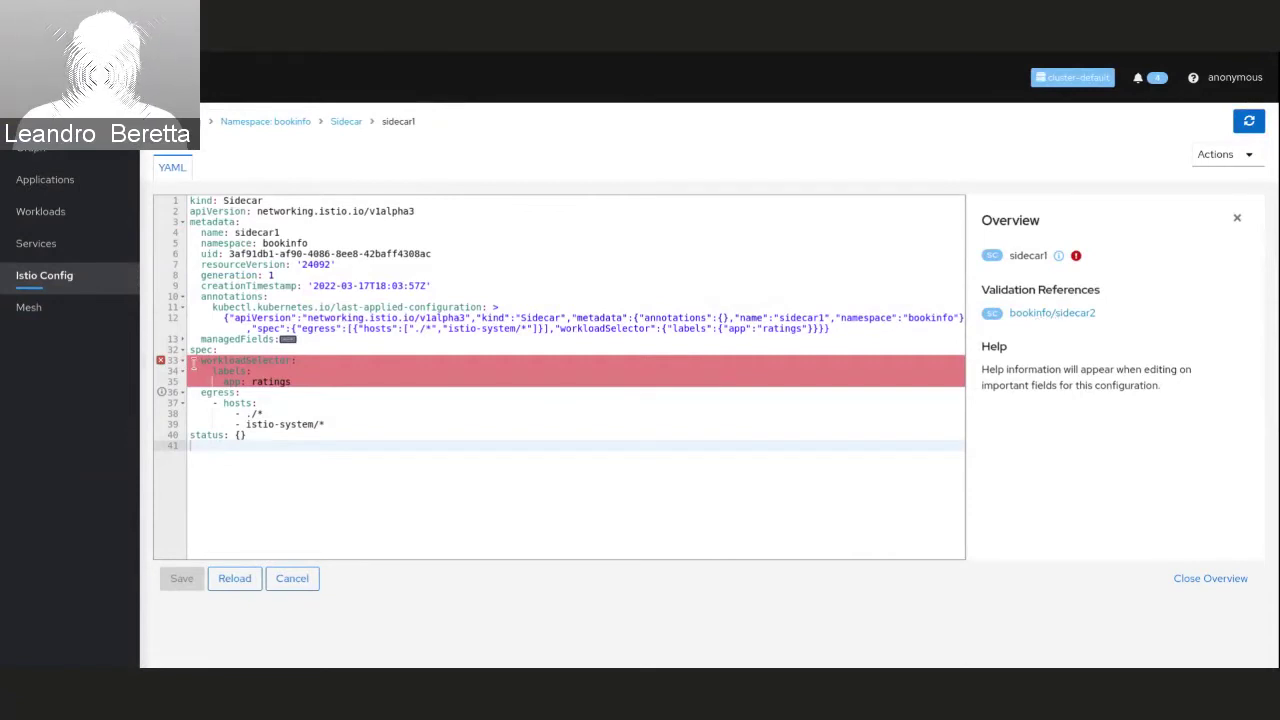
left_click(87, 285)
Look up the field help for hosts and route in the spec of the bookinfo VirtualService YAML.
left_click(225, 265)
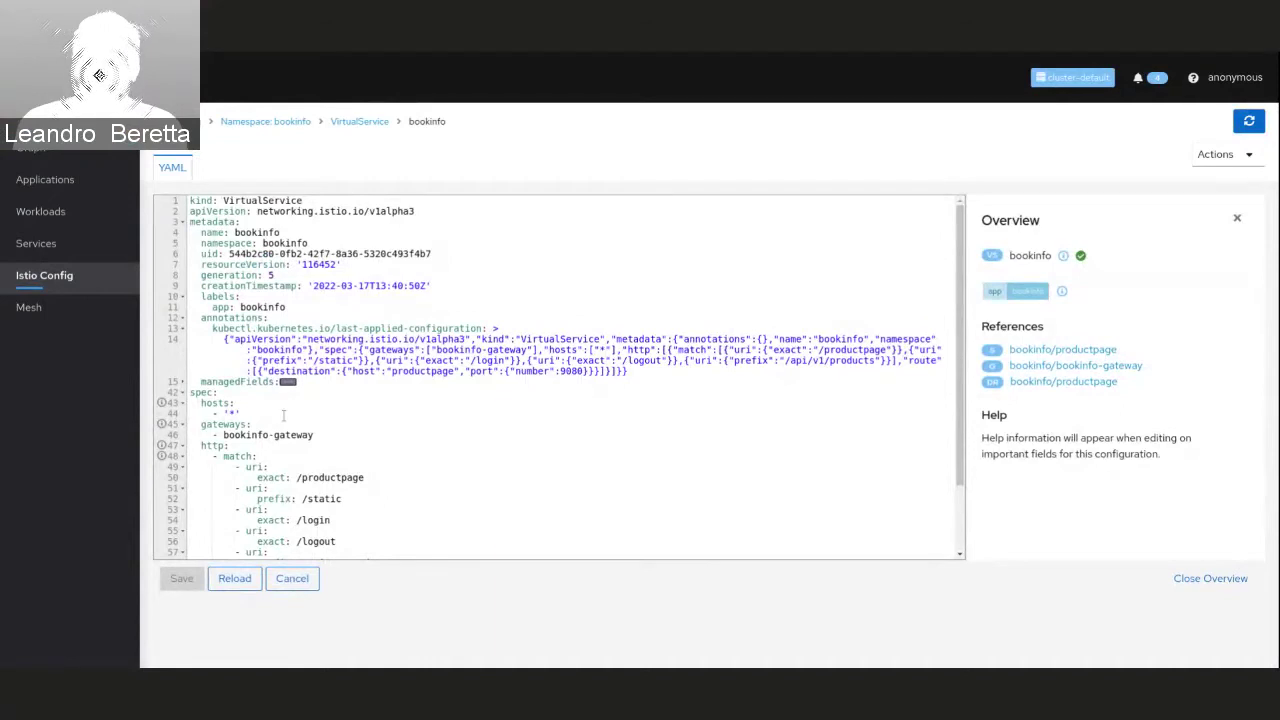
scroll(404, 441, "down", 3)
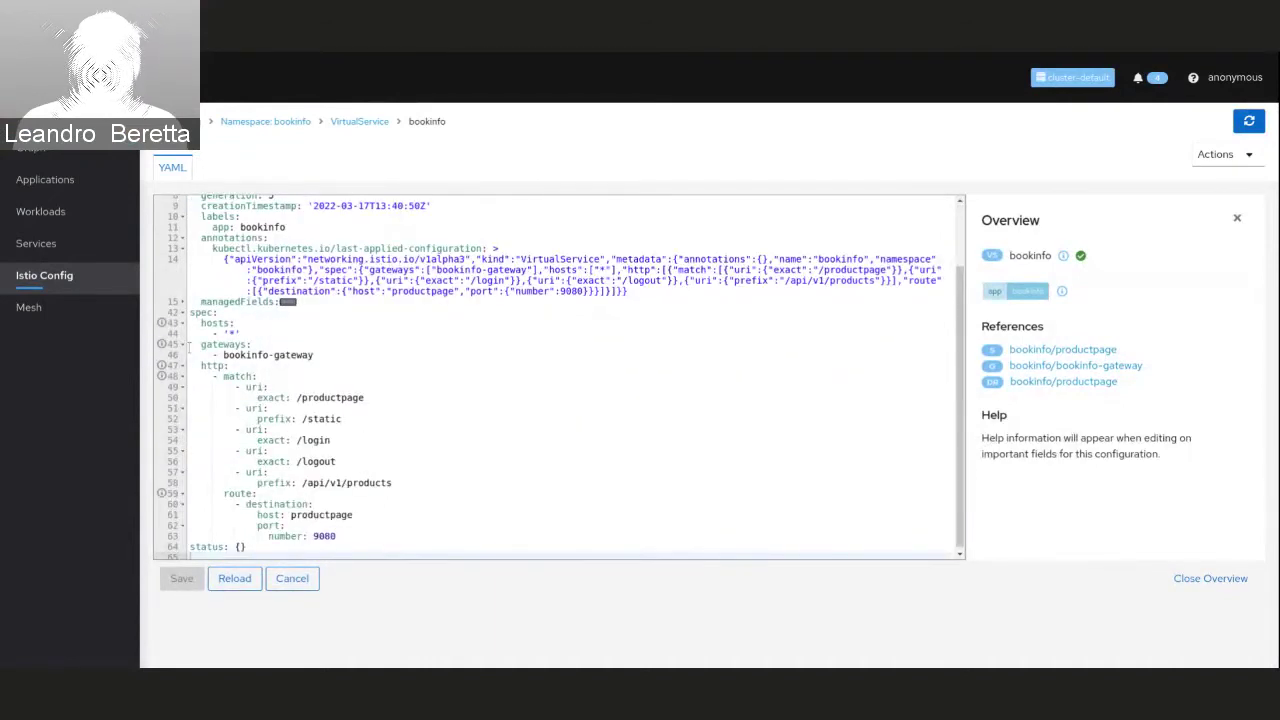
mouse_move(160, 326)
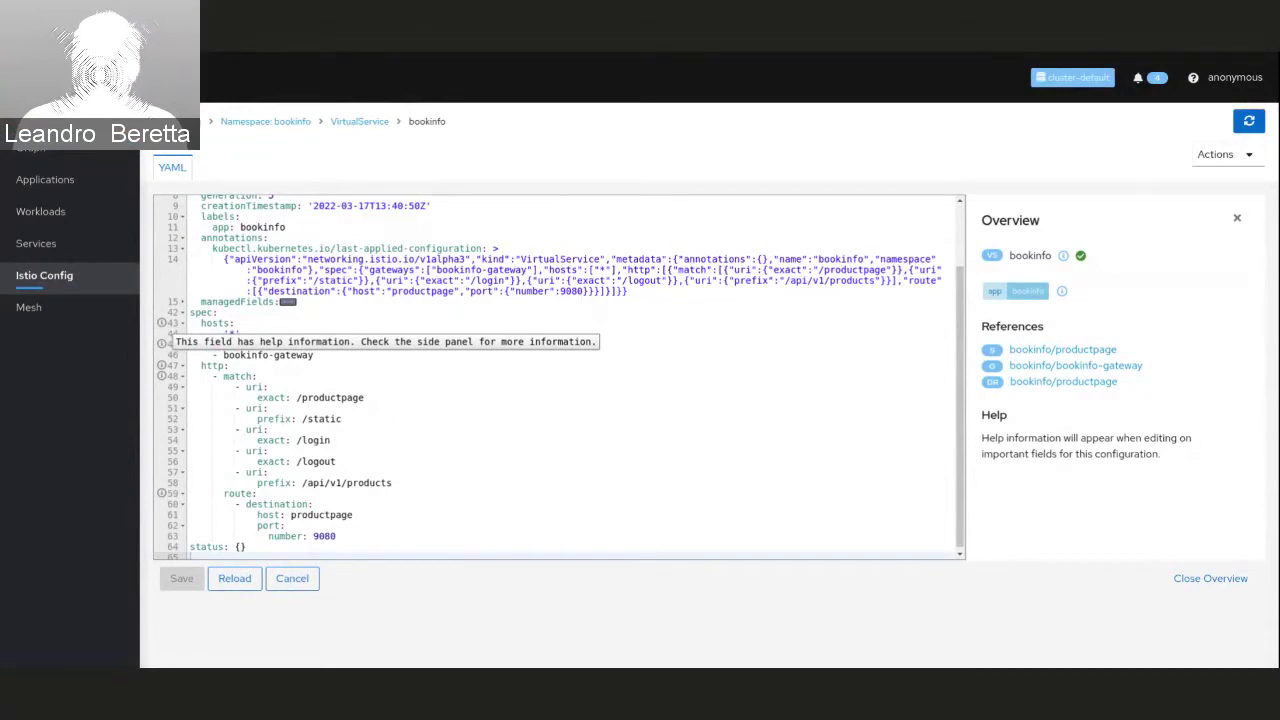
left_click(269, 322)
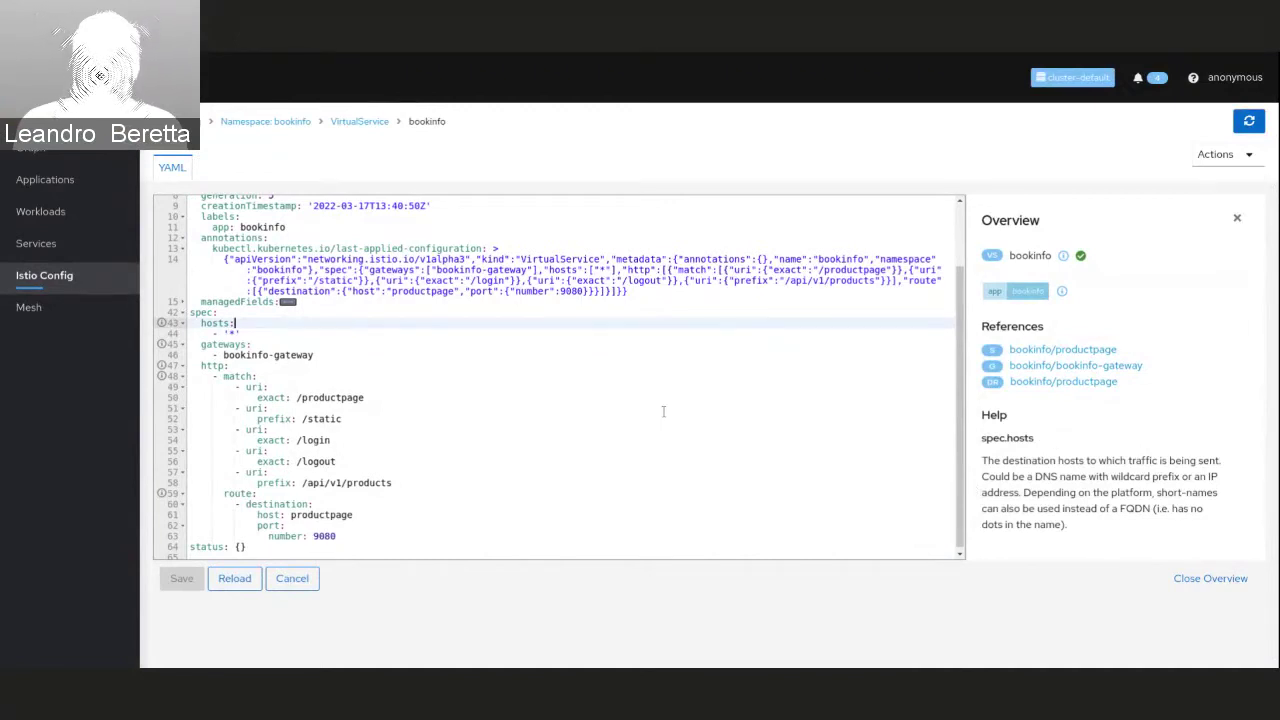
left_click(240, 493)
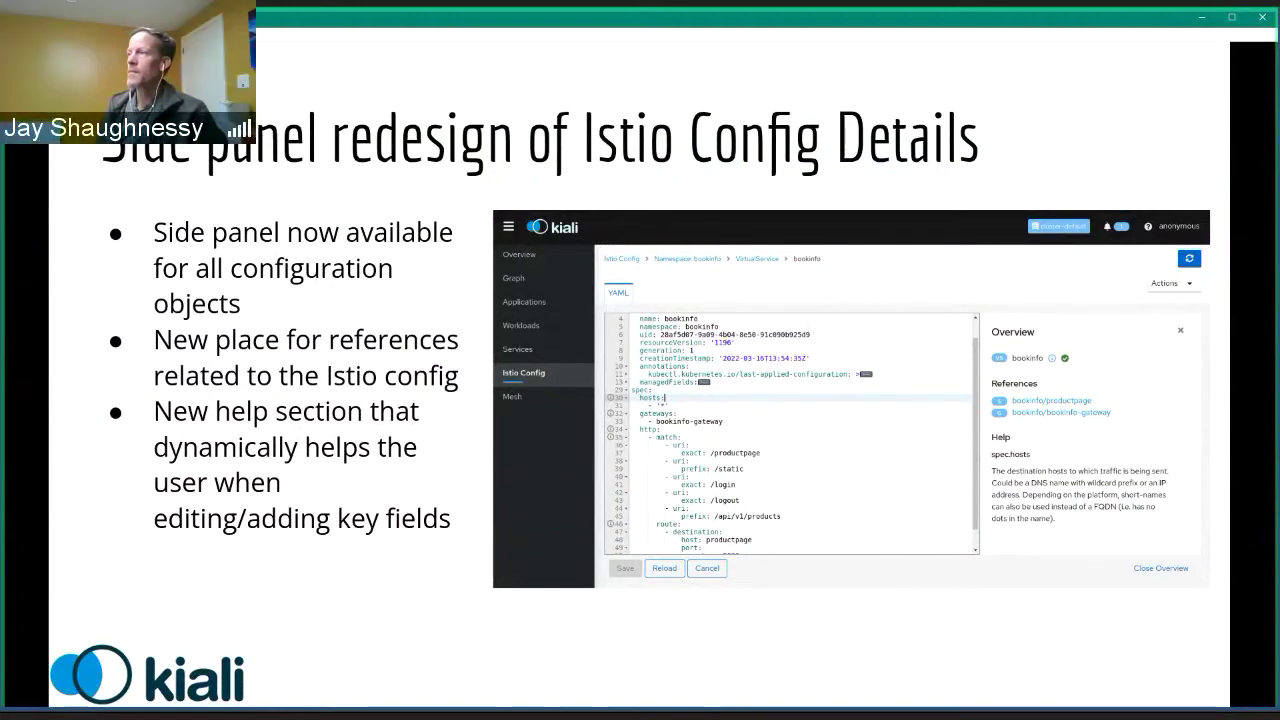
key("Right")
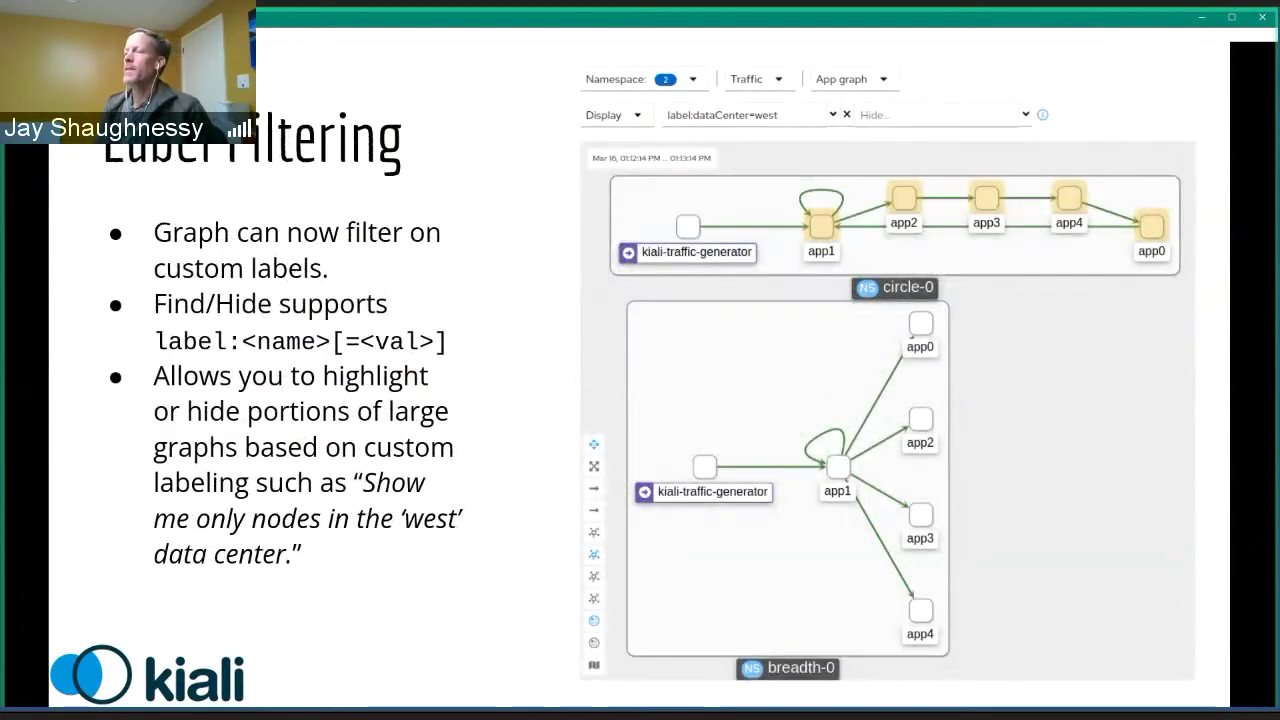
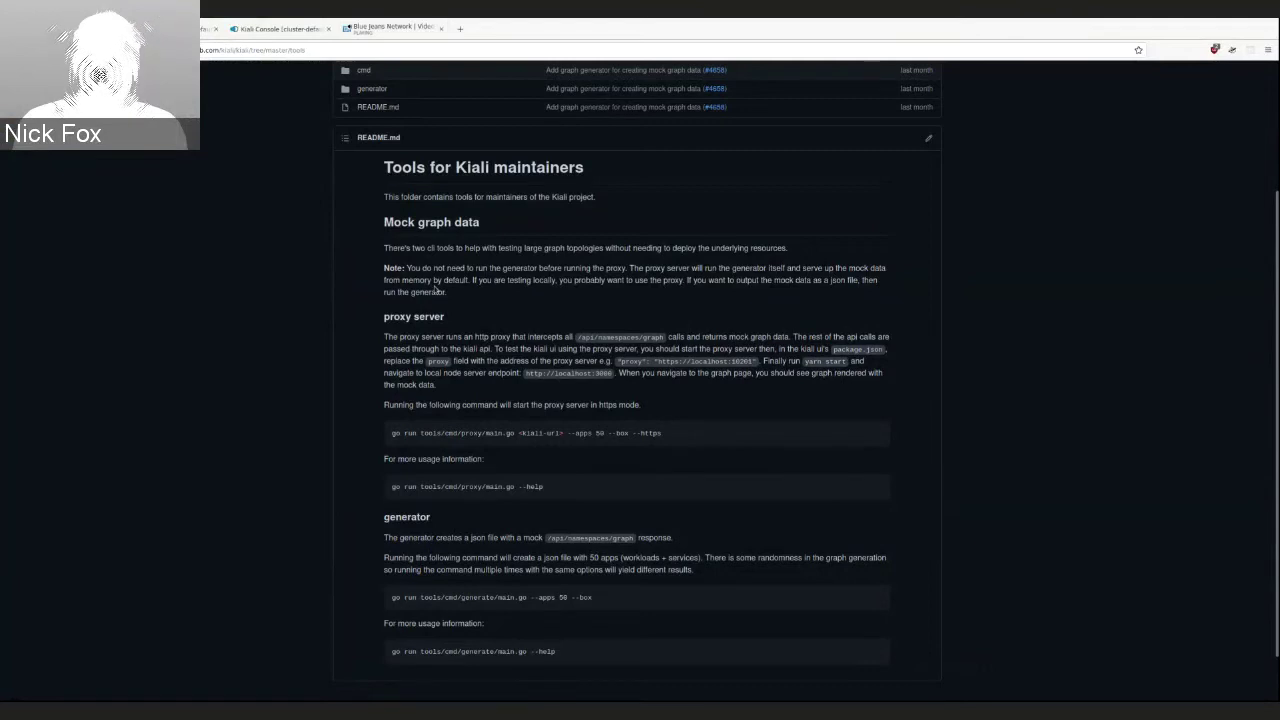
Read the Kiali maintainer tools README, covering mock graph data, the proxy server and the generator.
scroll(436, 291, "up", 1)
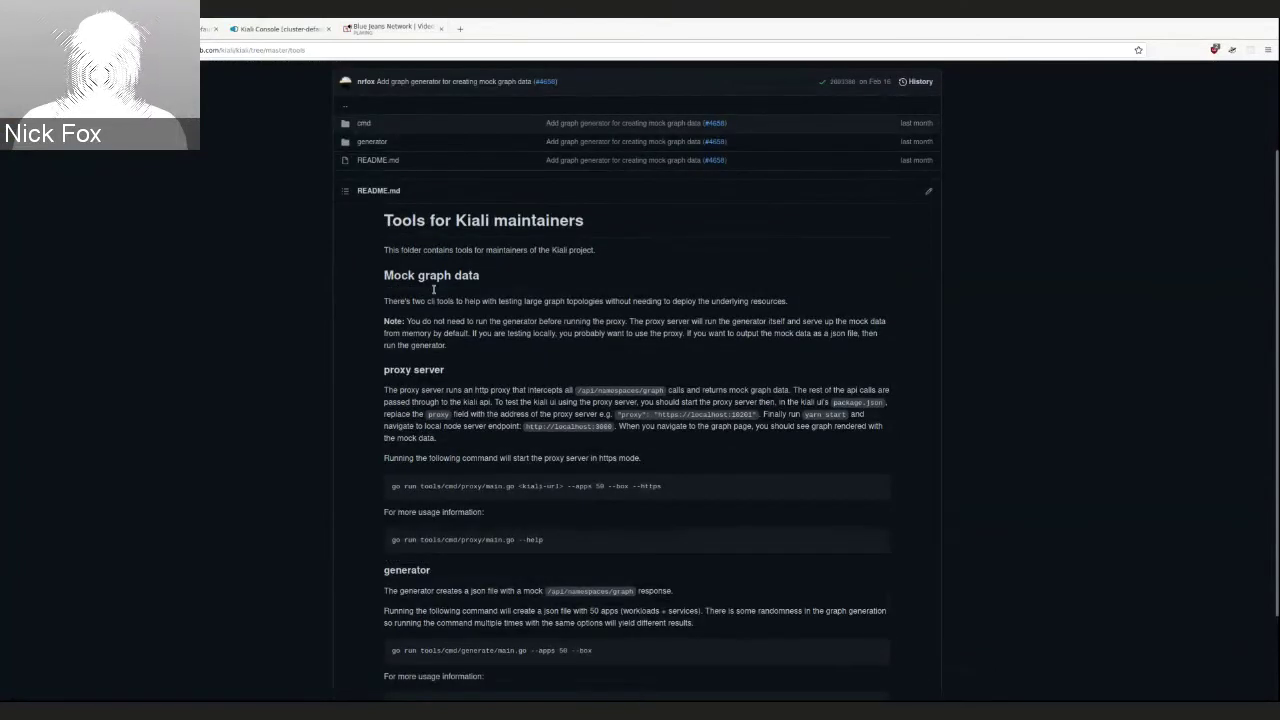
scroll(433, 289, "up", 1)
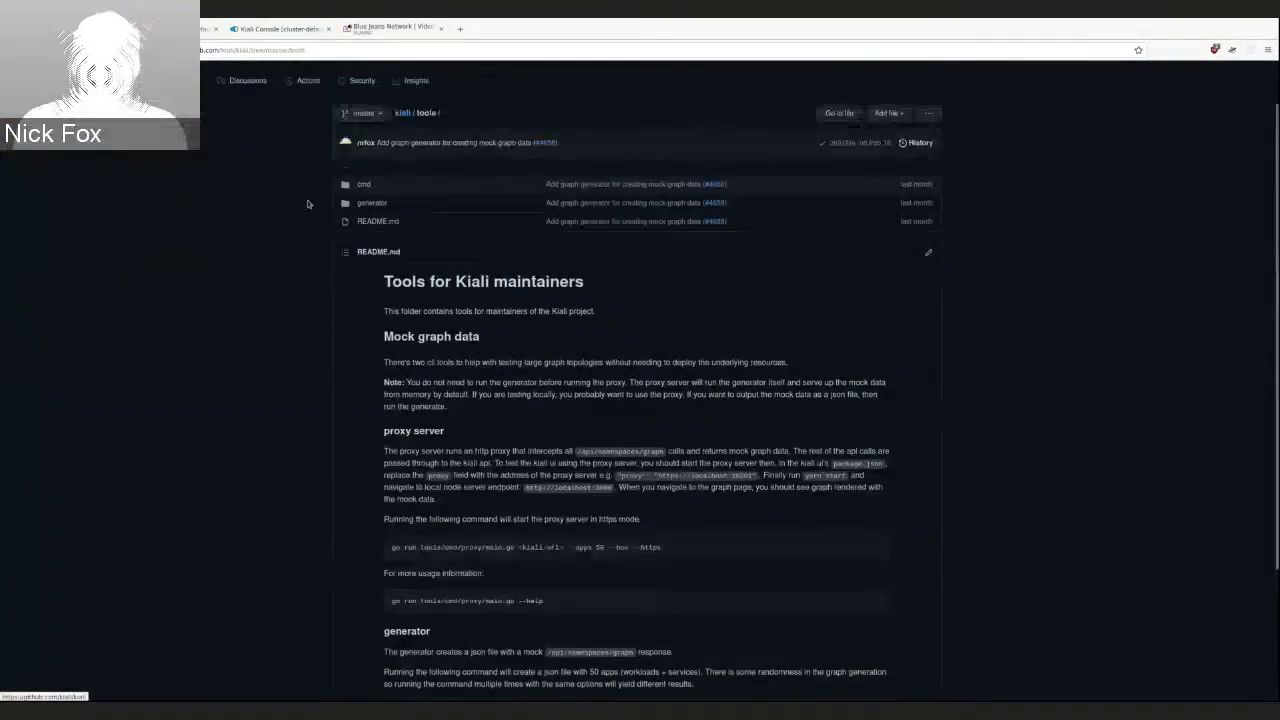
scroll(371, 344, "down", 1)
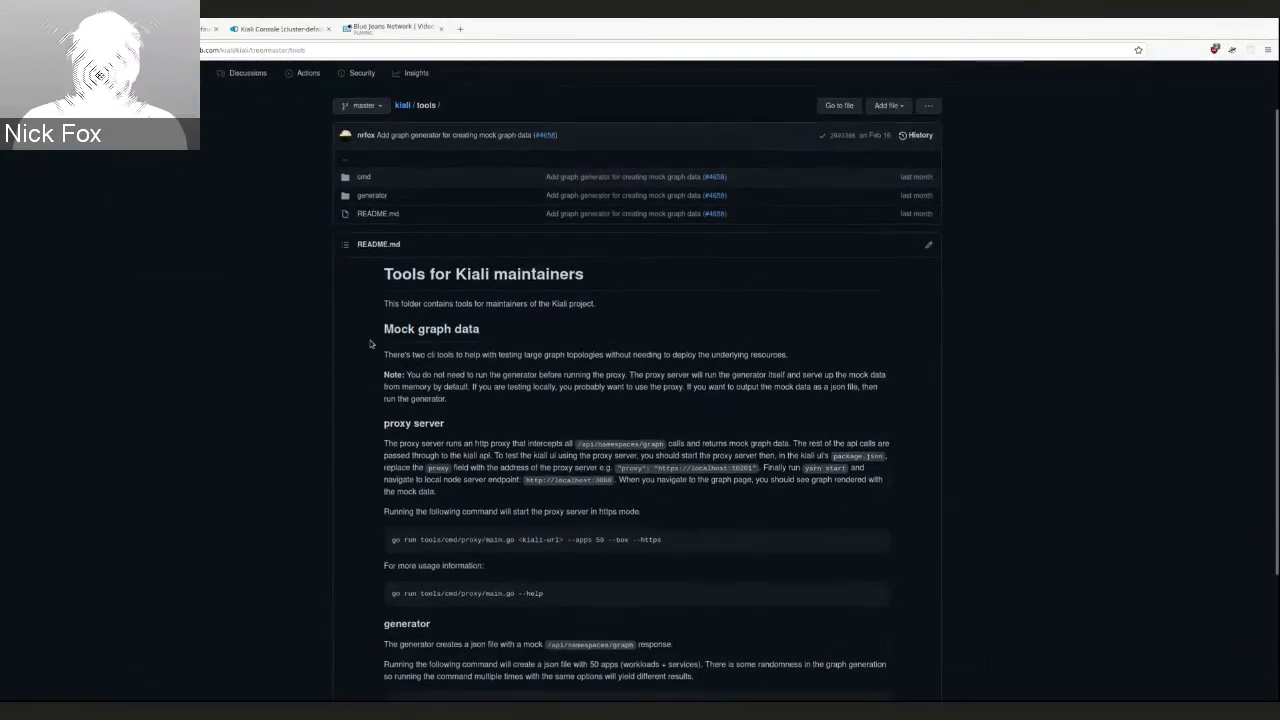
scroll(370, 344, "down", 1)
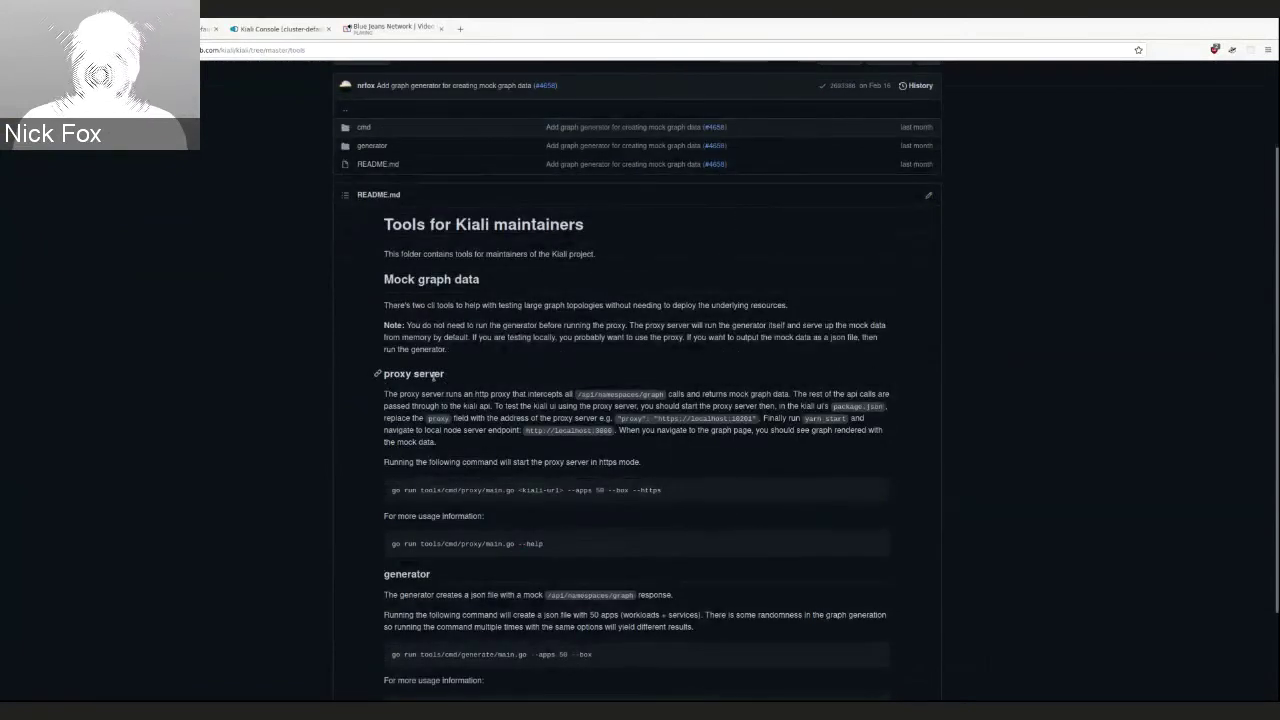
scroll(436, 376, "down", 1)
scroll(436, 376, "down", 1)
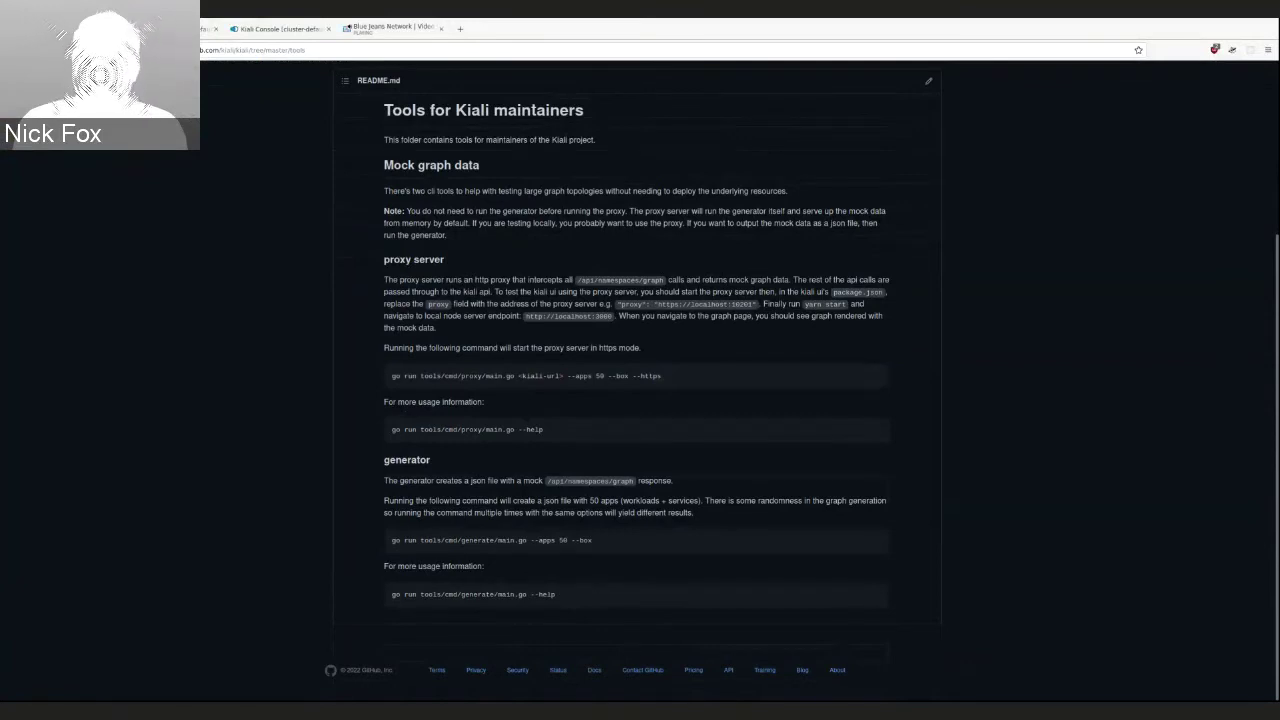
Compare the generated mock graph with the live bookinfo graph in the other Kiali console, and return to the mock graph.
left_click(158, 29)
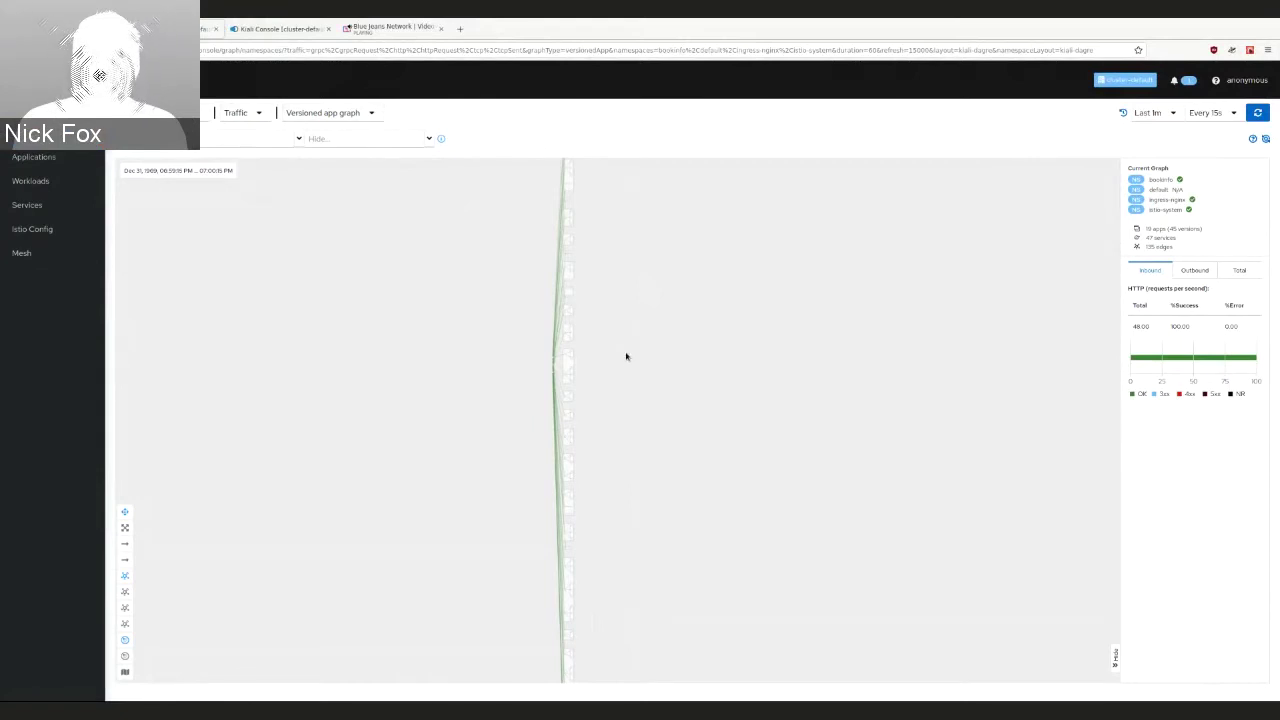
left_click(626, 364)
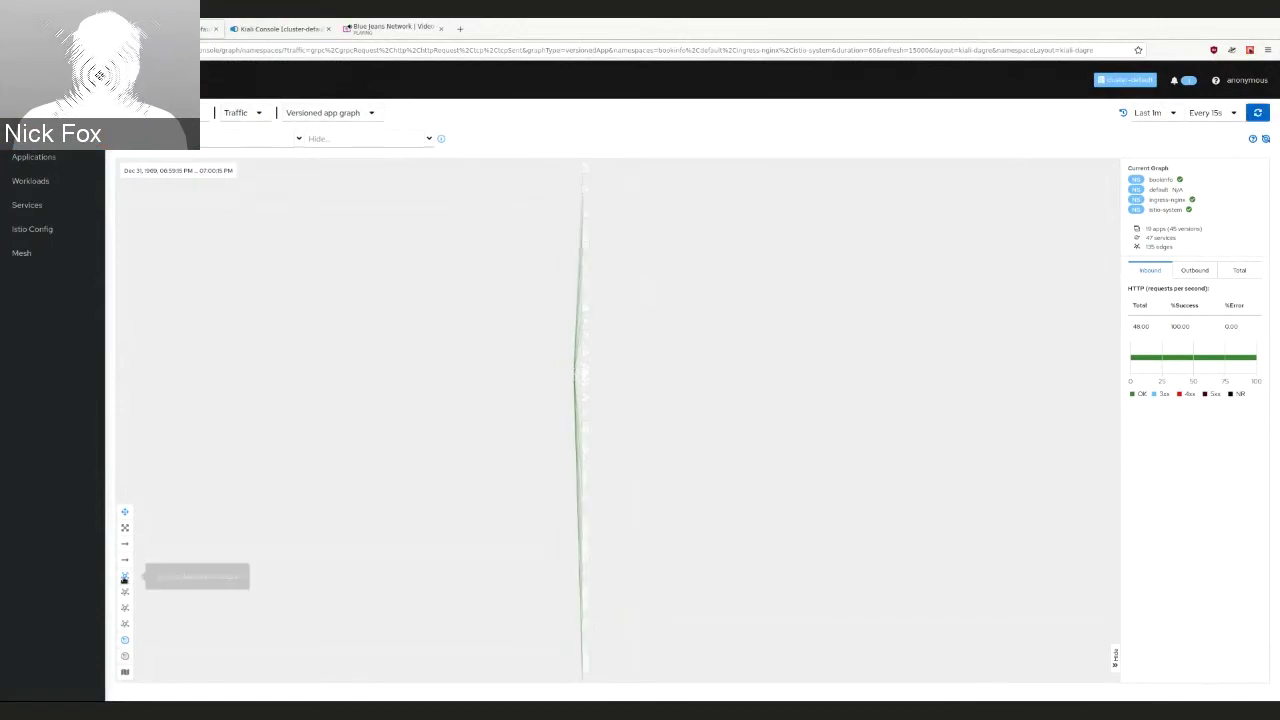
left_click(275, 31)
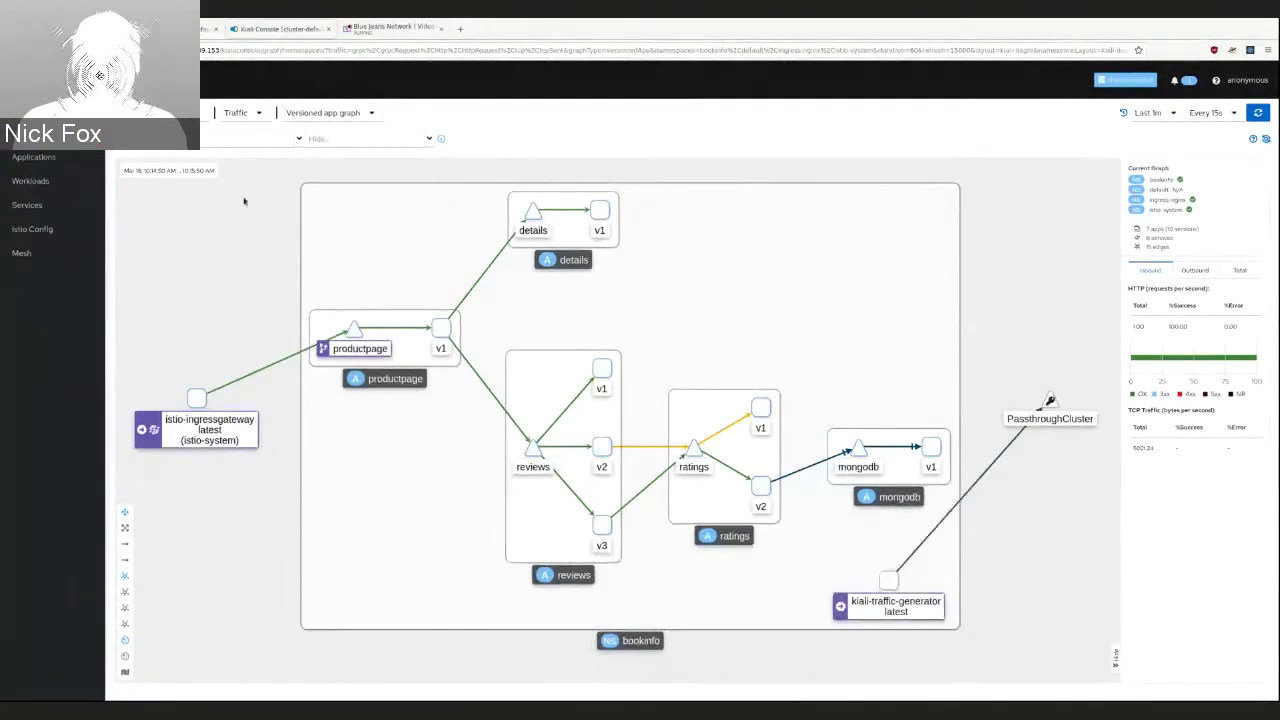
left_click(190, 29)
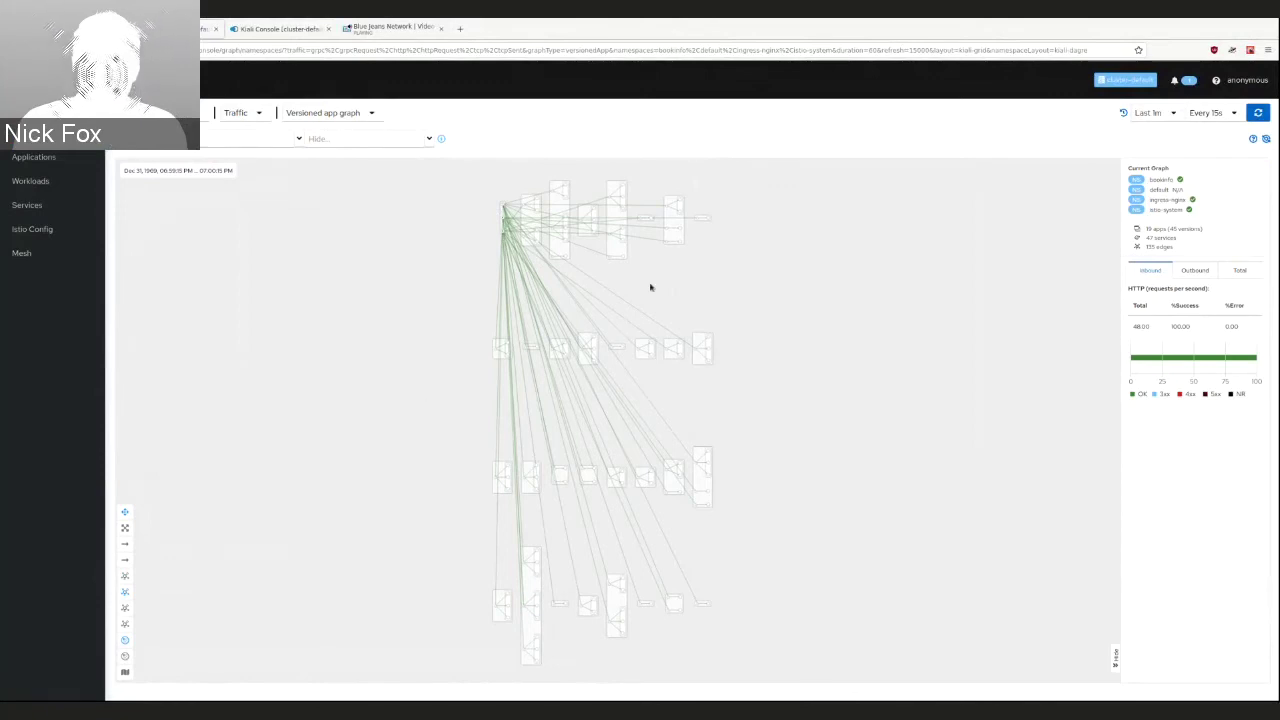
Apply the kiali-concentric layout to the mock graph, with kiali-breadthfirst as the namespace layout.
left_click_drag(746, 260, 740, 268)
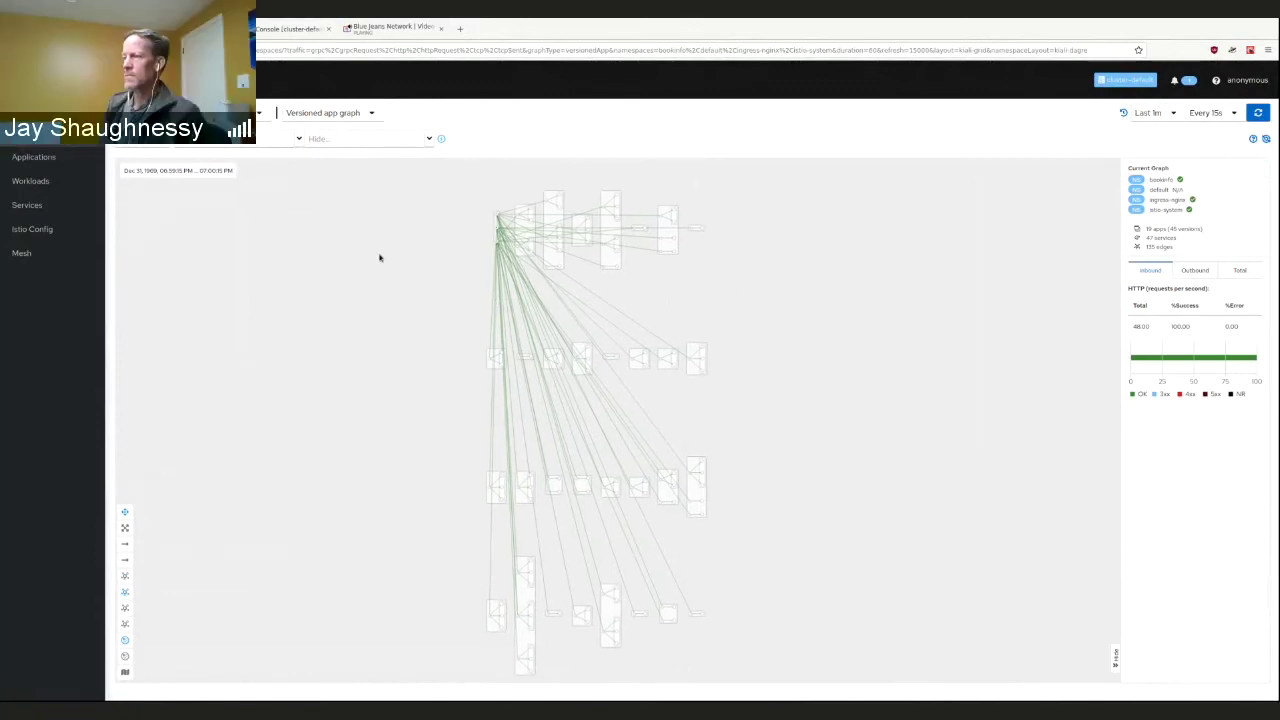
left_click(126, 609)
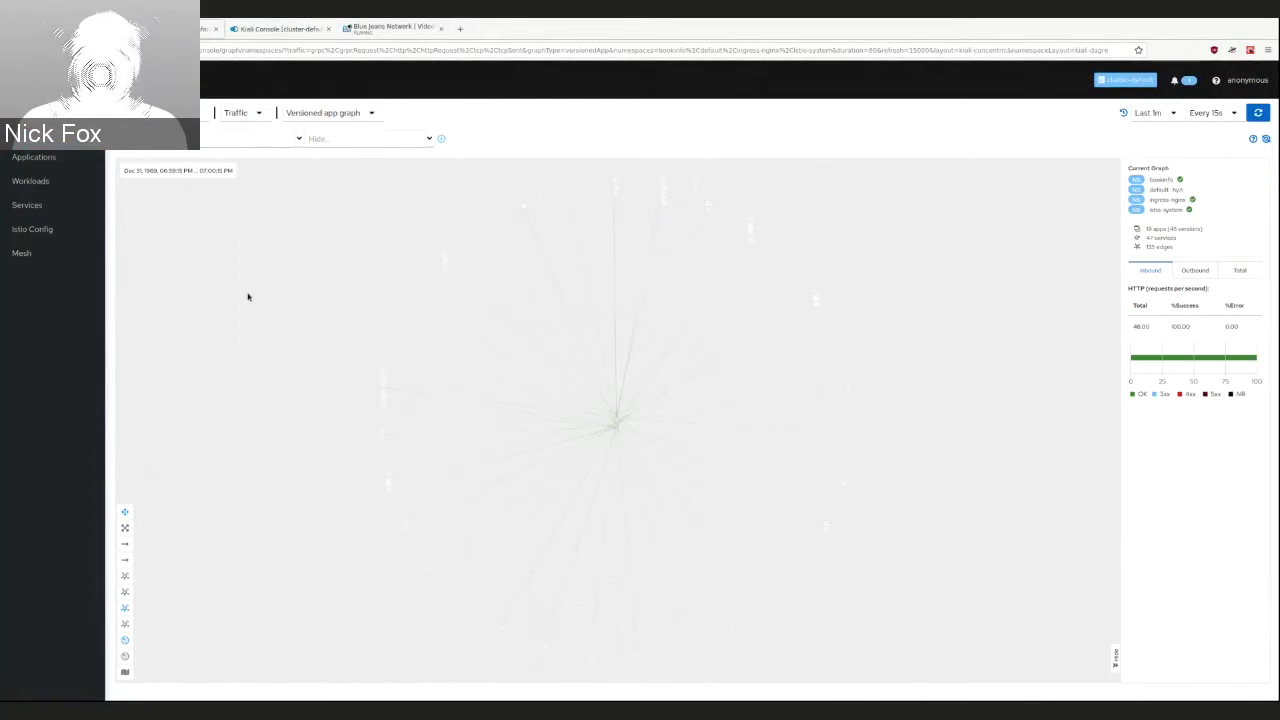
left_click(125, 657)
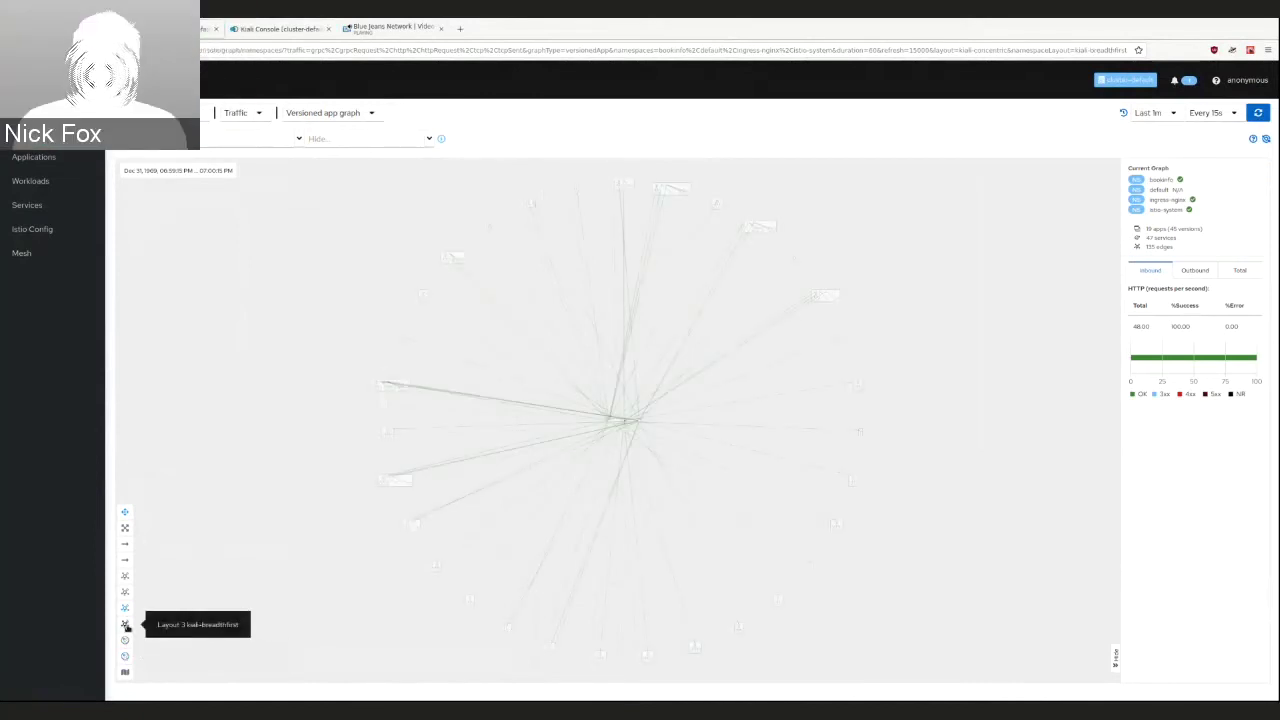
Apply the kiali-breadthfirst layout to the mock graph, with kiali-dagre as the namespace layout.
left_click(125, 624)
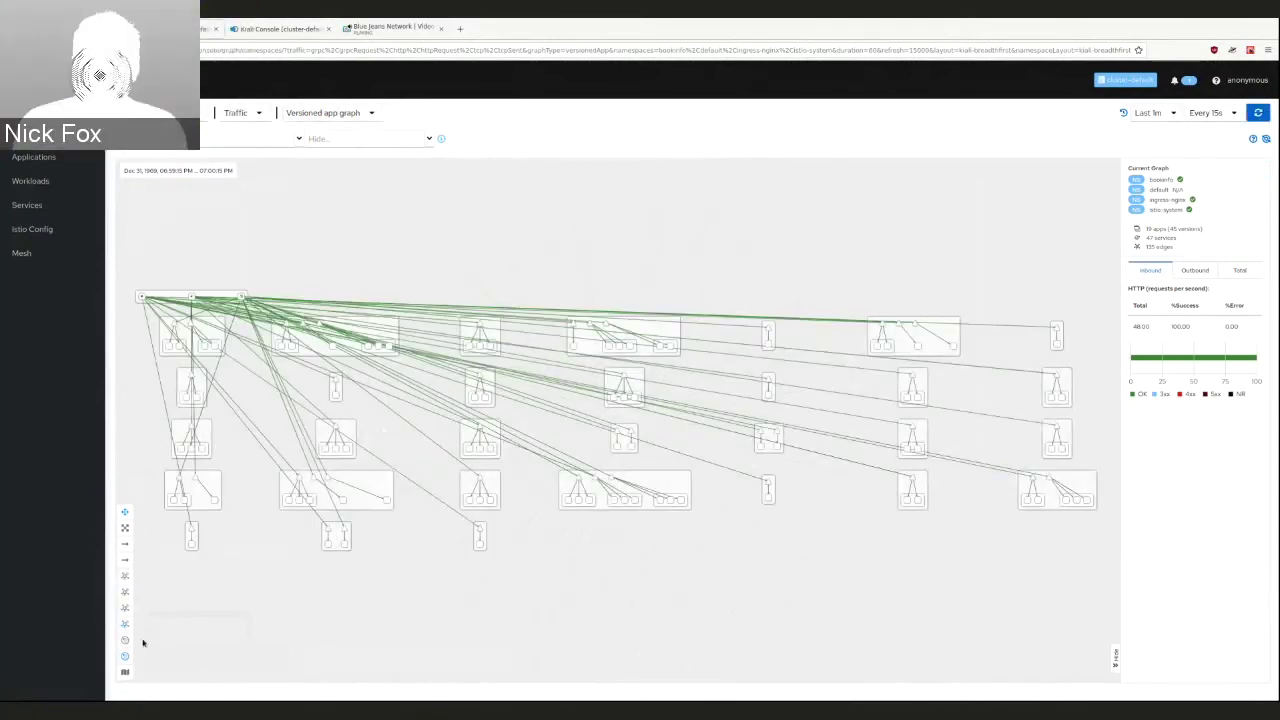
left_click(125, 640)
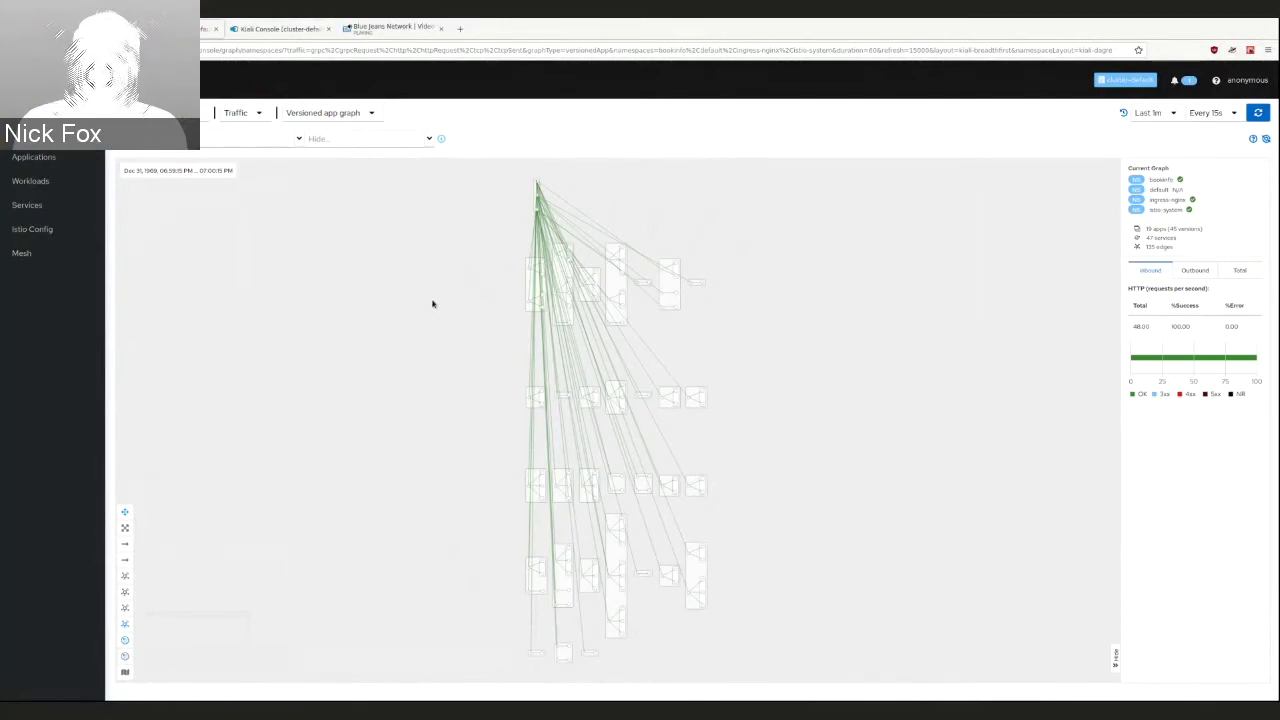
left_click(128, 640)
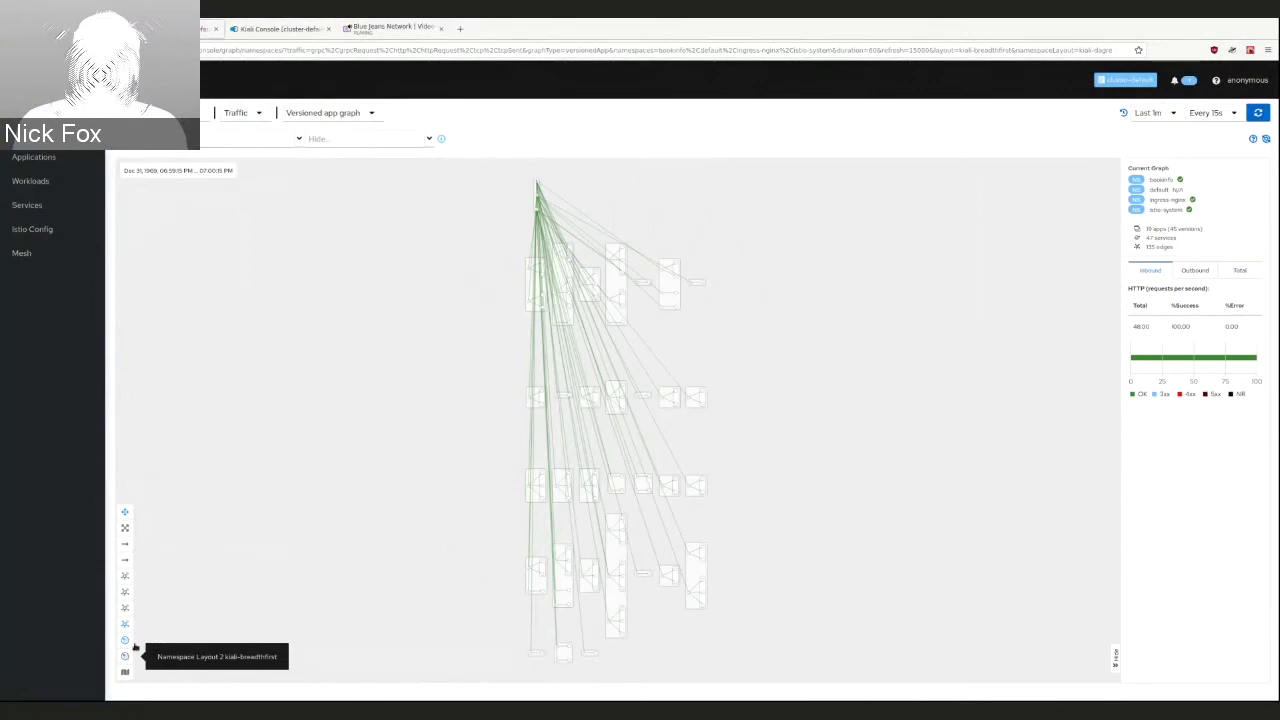
Switch to the Kiali console with the live bookinfo data and view its graph.
left_click(260, 29)
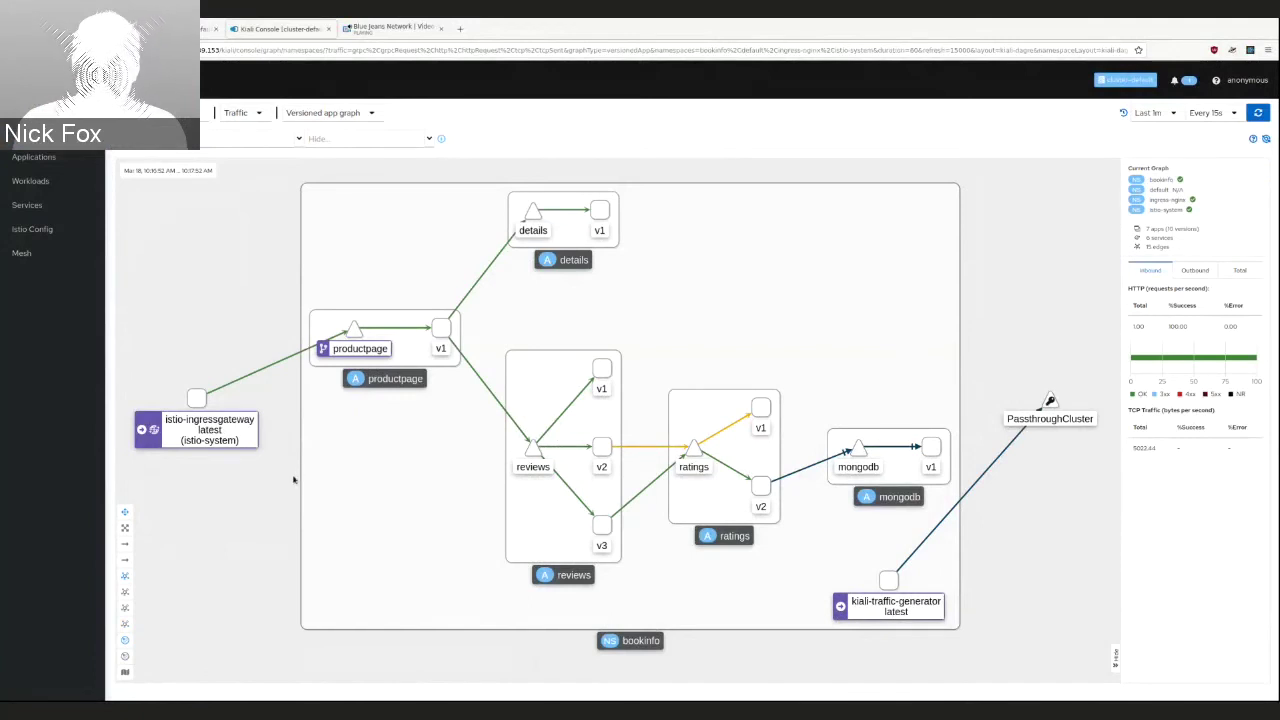
Pause the automatic refresh of the mock graph and set its namespace layout to kiali-breadthfirst.
left_click(126, 656)
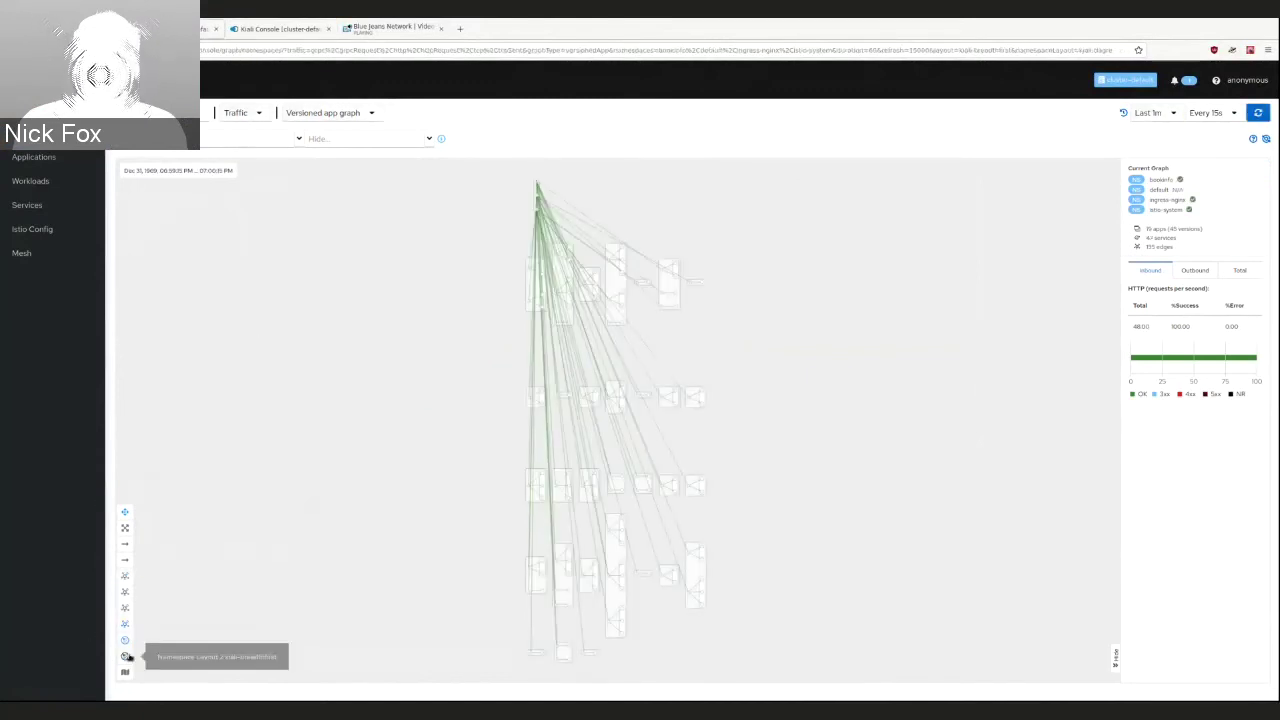
left_click(1228, 114)
left_click(1222, 140)
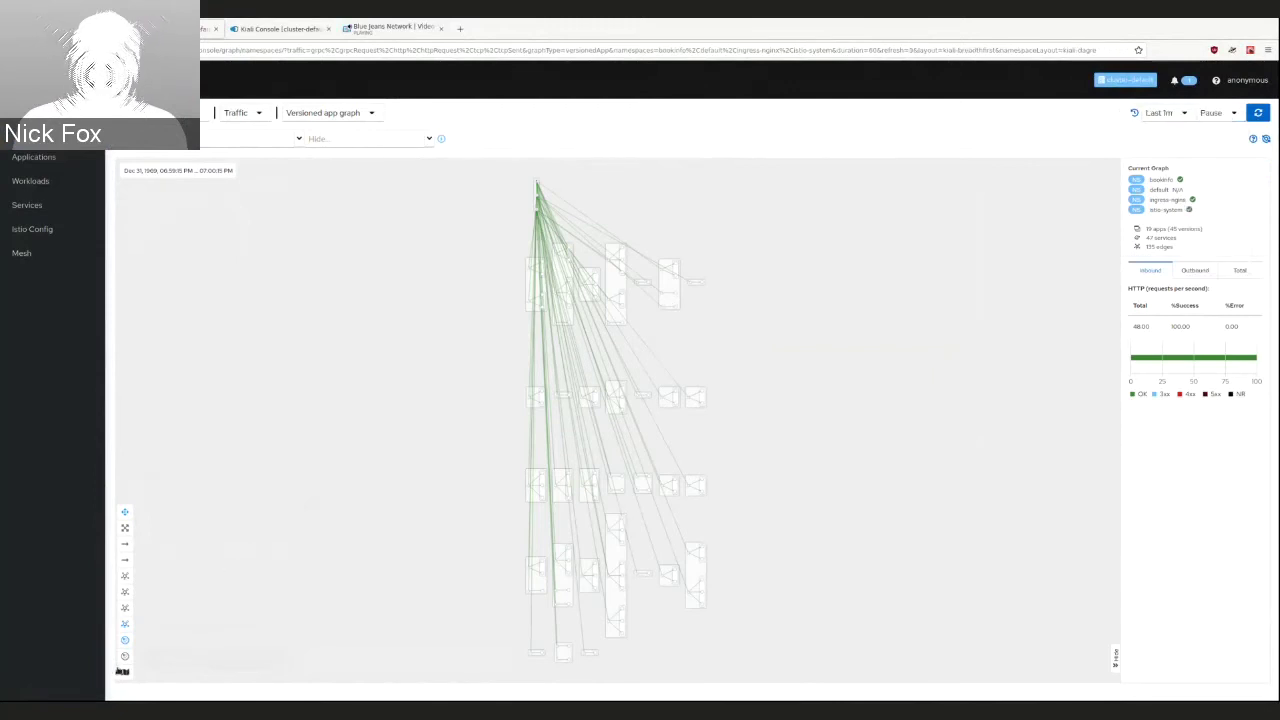
left_click(126, 658)
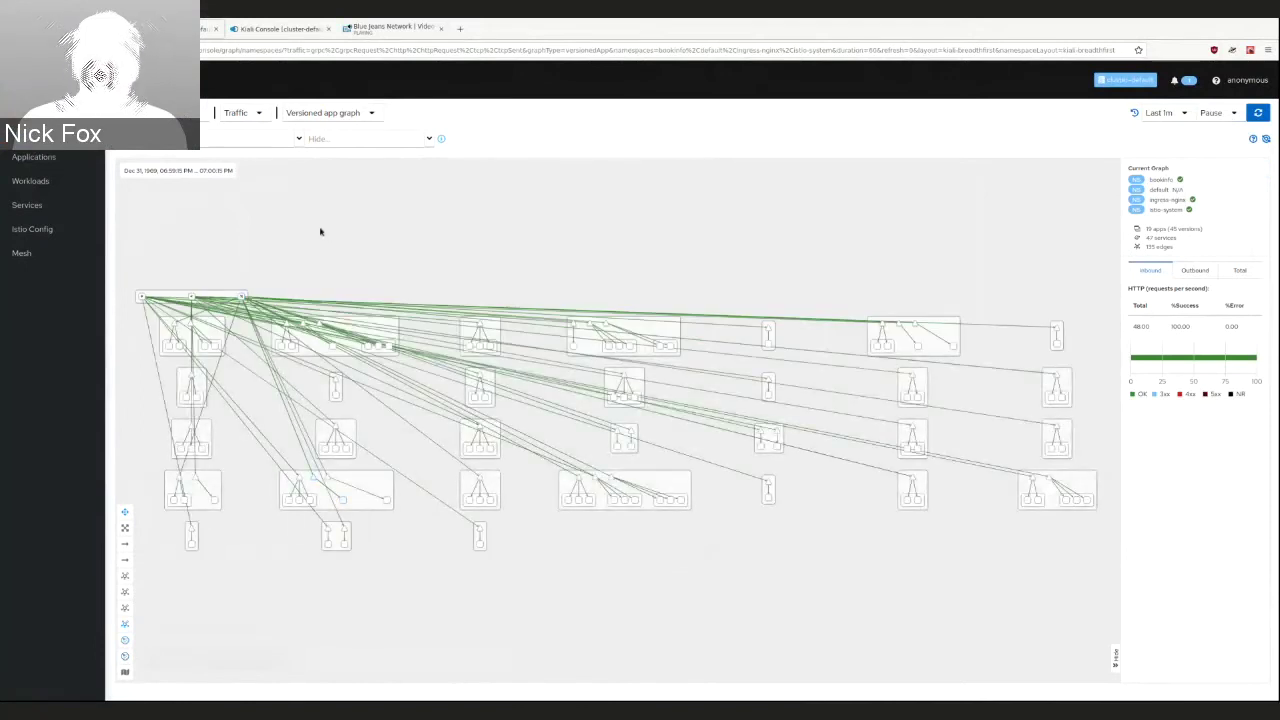
Hide all edges in the mock graph.
left_click(127, 560)
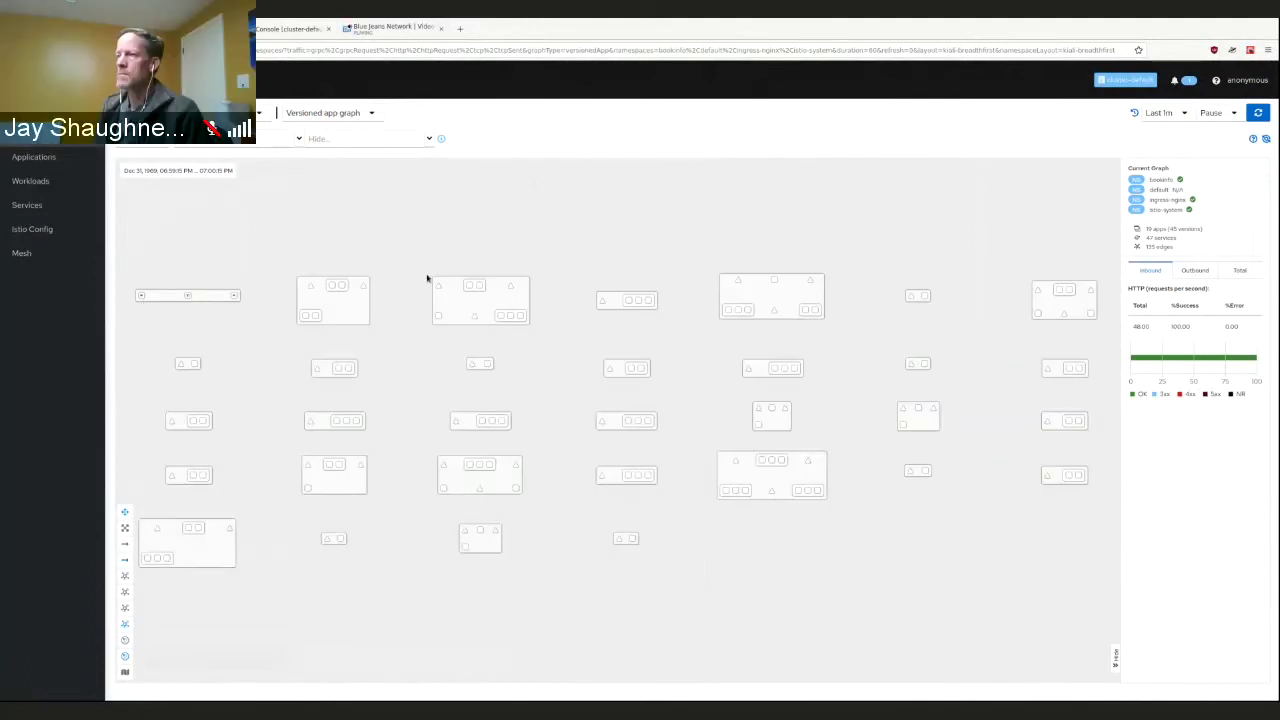
Examine the namespace boxes and their labels in the mock graph with all edges hidden, both close up and as an overview.
scroll(427, 278, "up", 2)
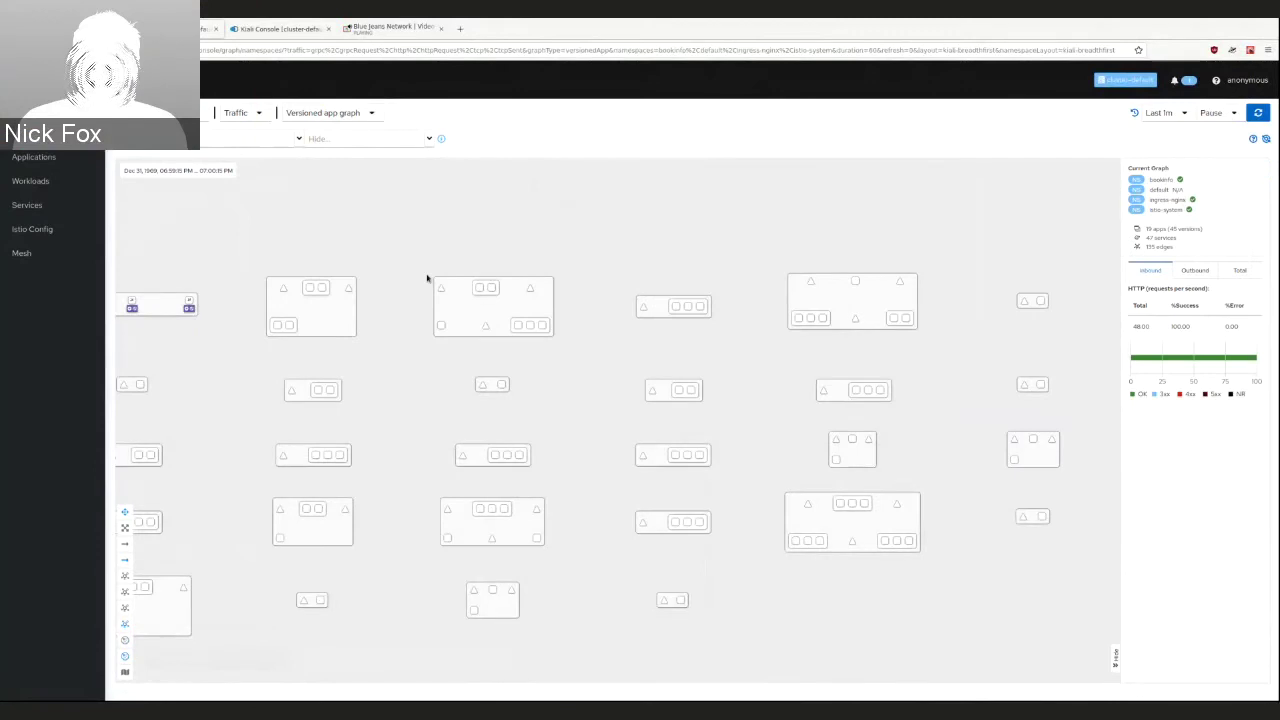
scroll(427, 278, "up", 1)
scroll(427, 278, "up", 1)
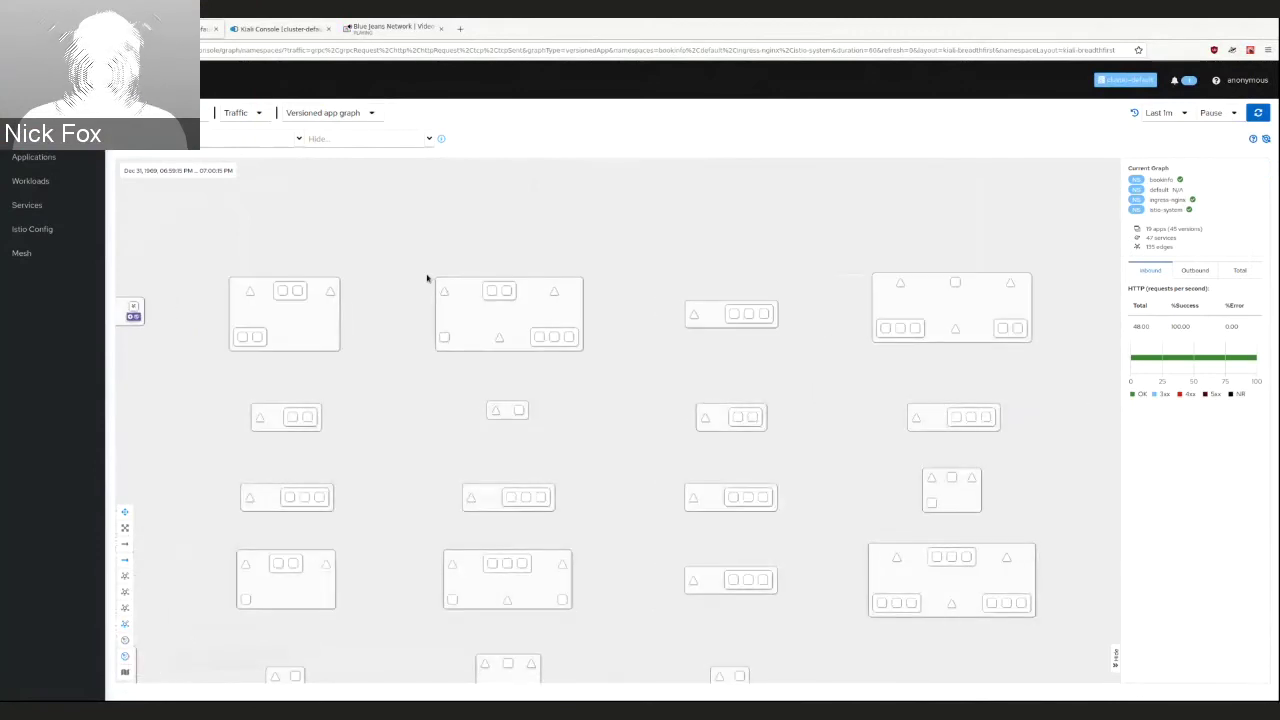
scroll(427, 278, "up", 2)
scroll(427, 278, "down", 1)
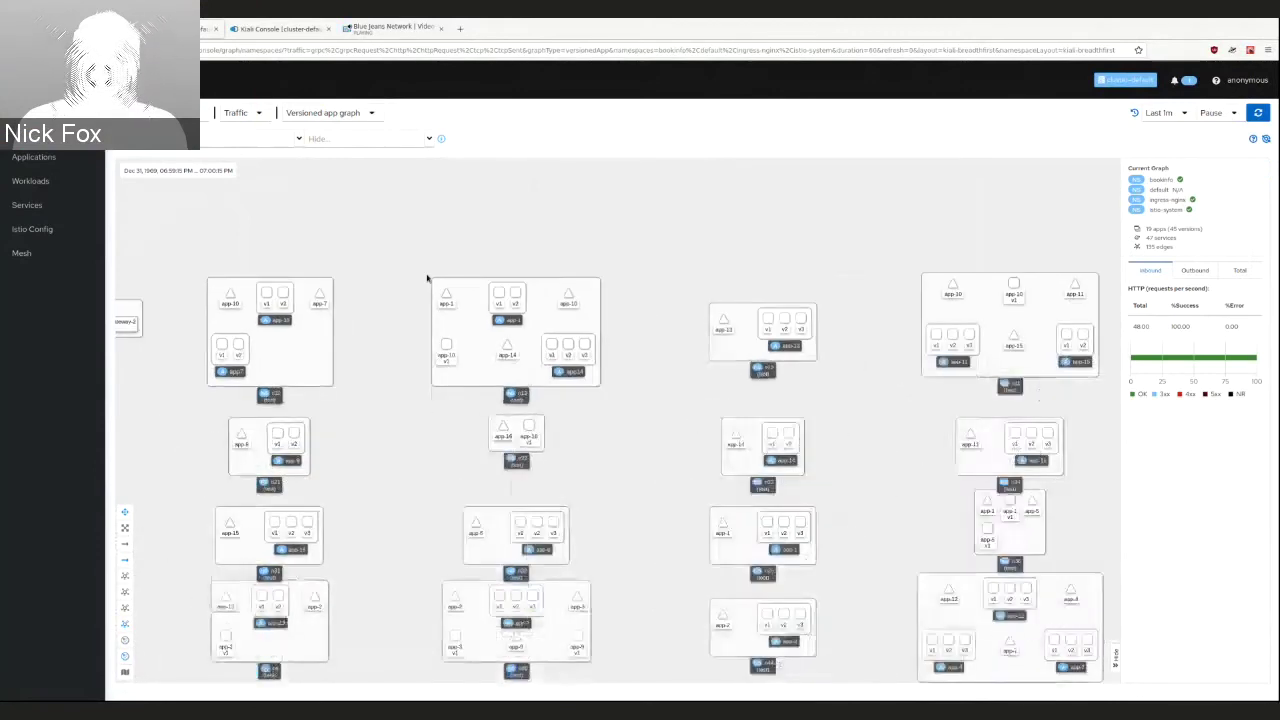
scroll(426, 284, "down", 1)
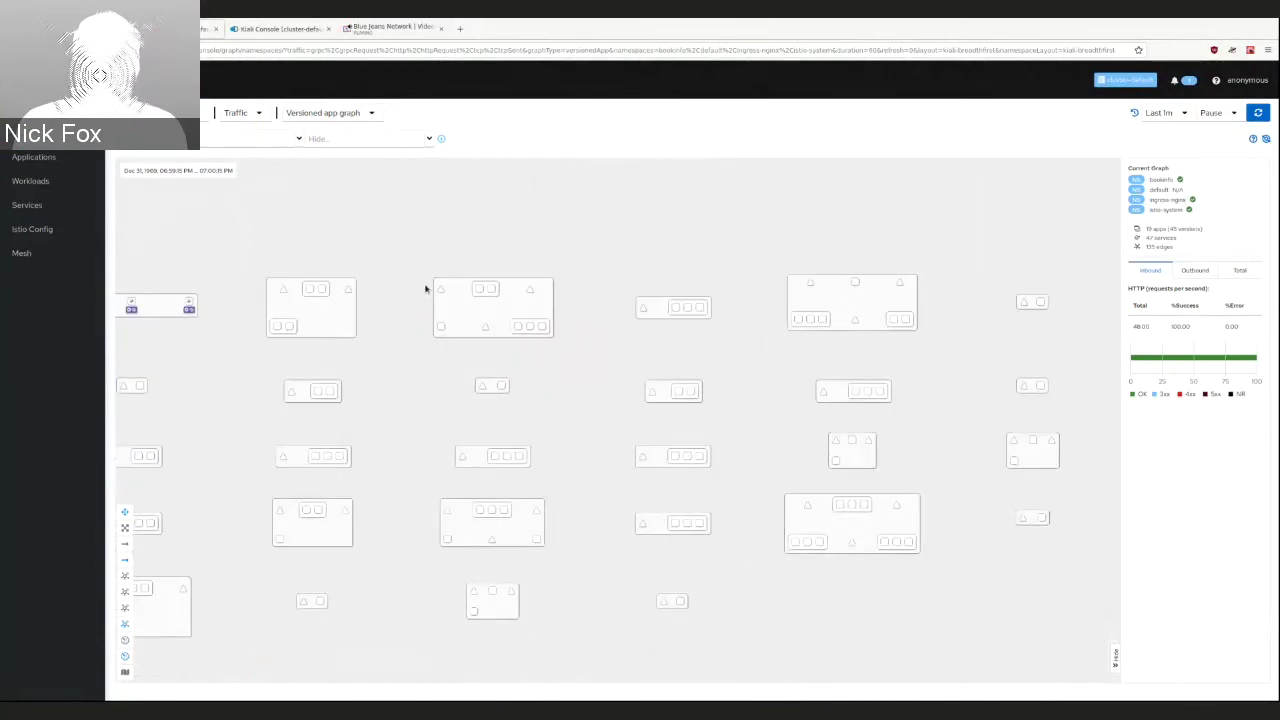
scroll(425, 289, "down", 1)
scroll(425, 289, "down", 1)
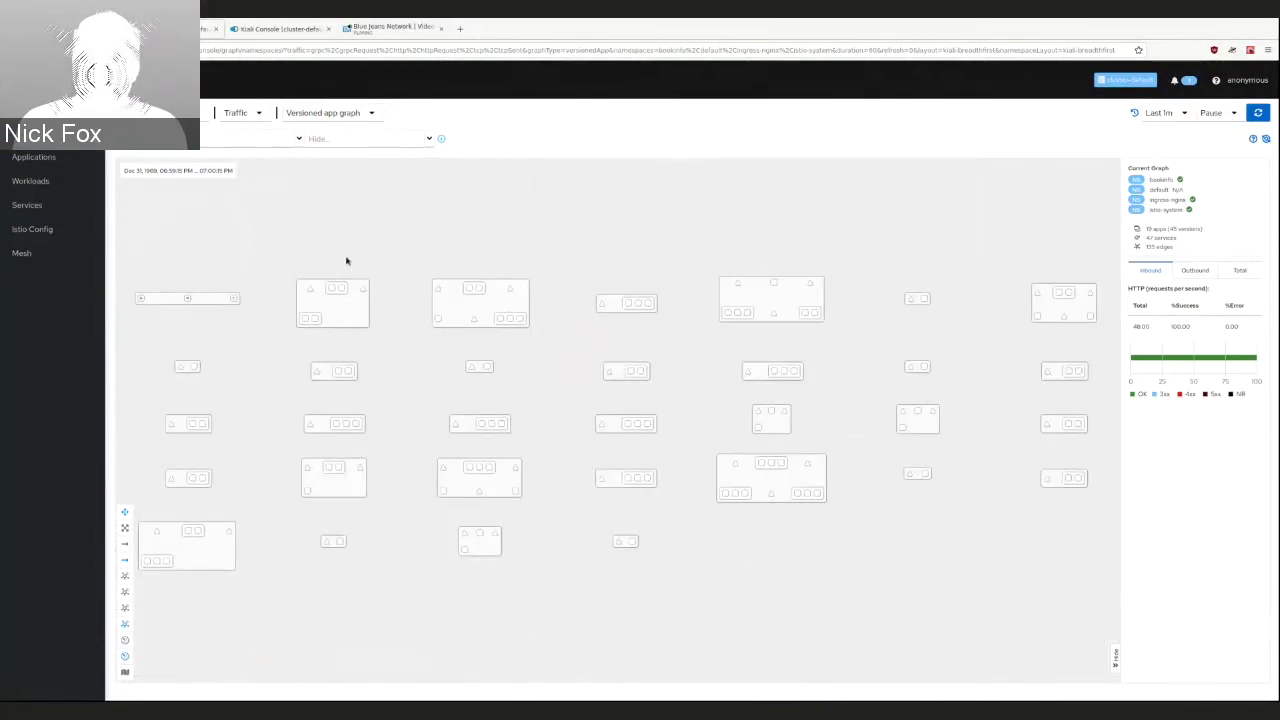
Select the v1 workload of app-10 in namespace n10 of the mock graph to inspect its details.
left_click_drag(359, 251, 411, 254)
scroll(409, 266, "up", 1)
scroll(408, 278, "up", 1)
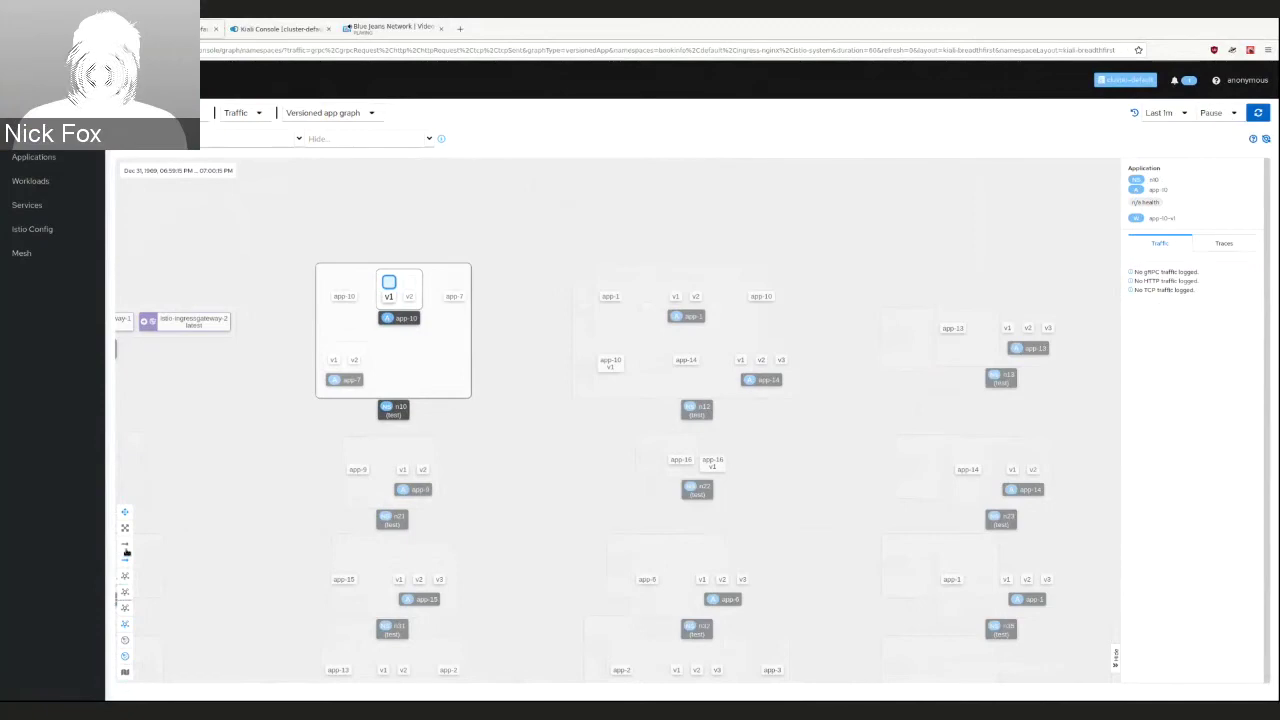
Switch to the Kiali console with the live bookinfo data and hide the healthy edges in its graph.
left_click(125, 551)
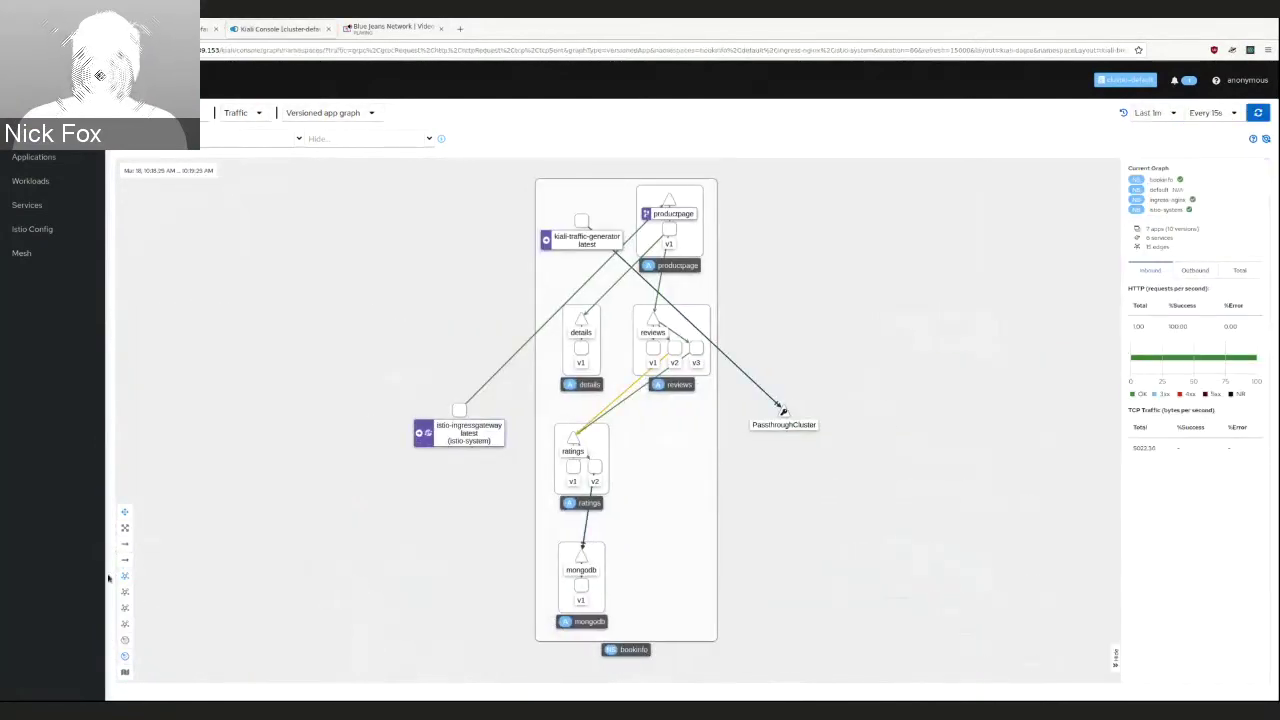
left_click(129, 553)
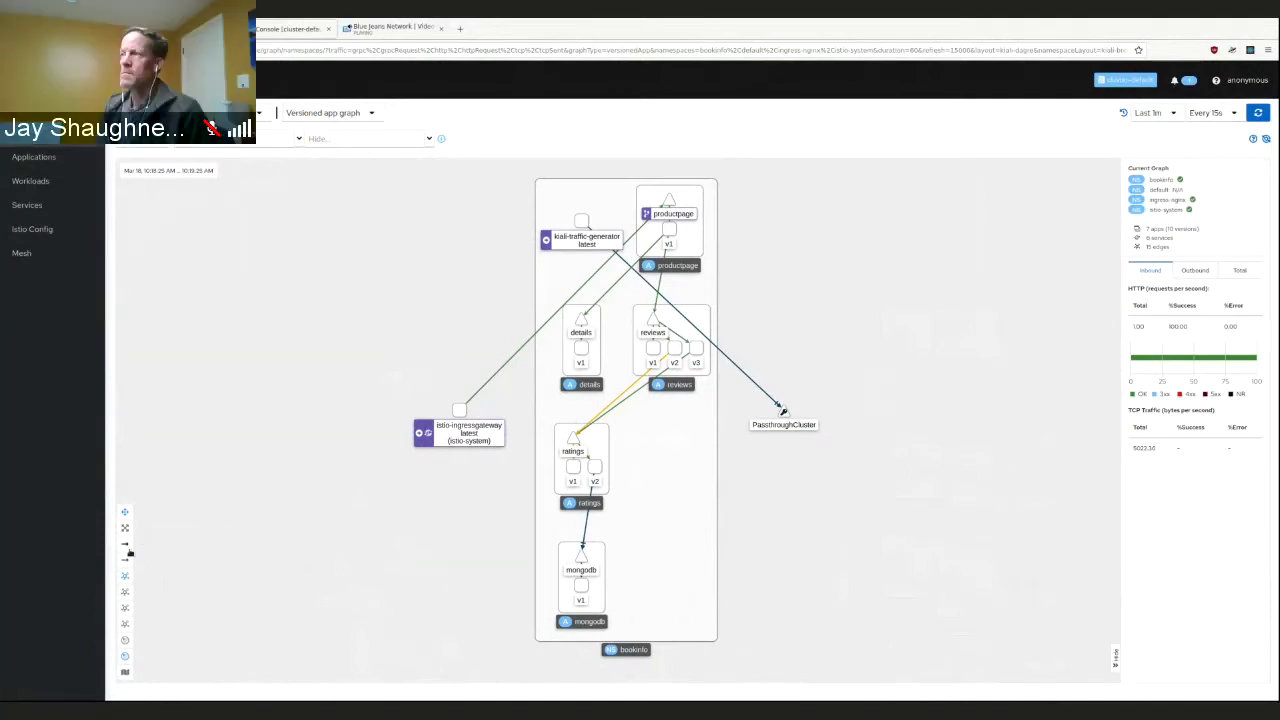
left_click_drag(340, 274, 323, 319)
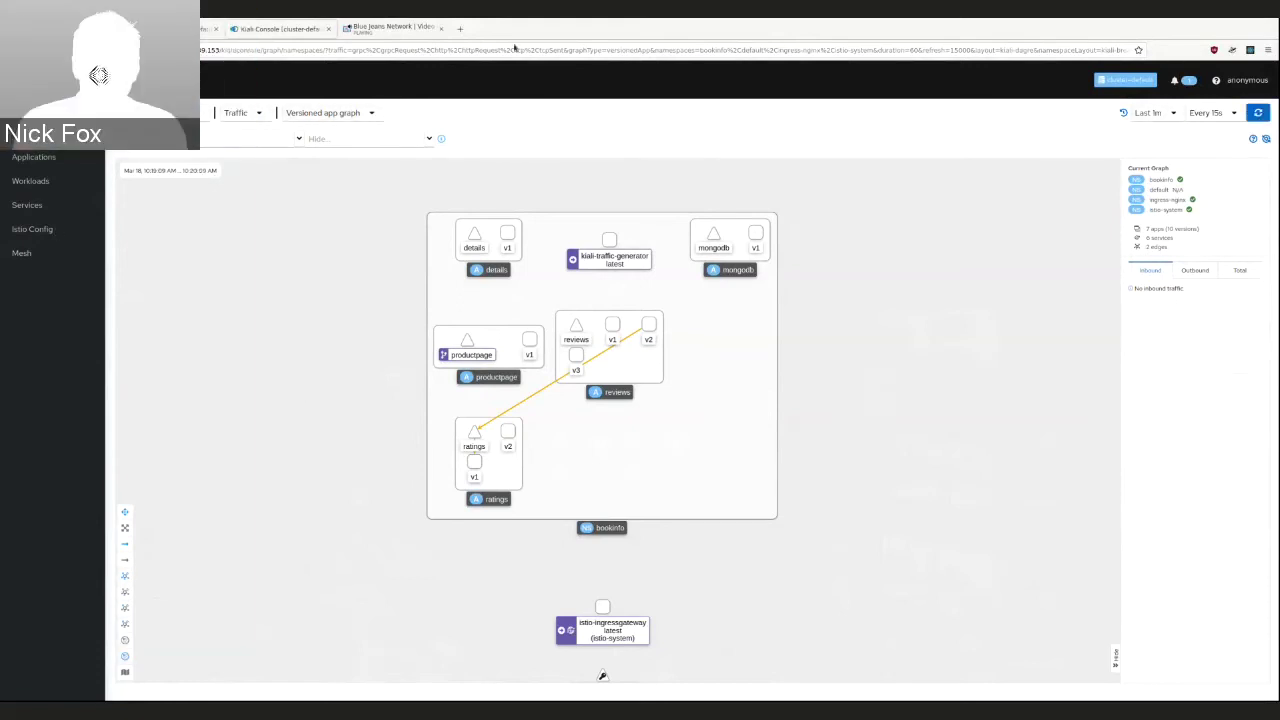
Switch to the Blue Jeans meeting page and stop sharing the screen.
left_click(400, 33)
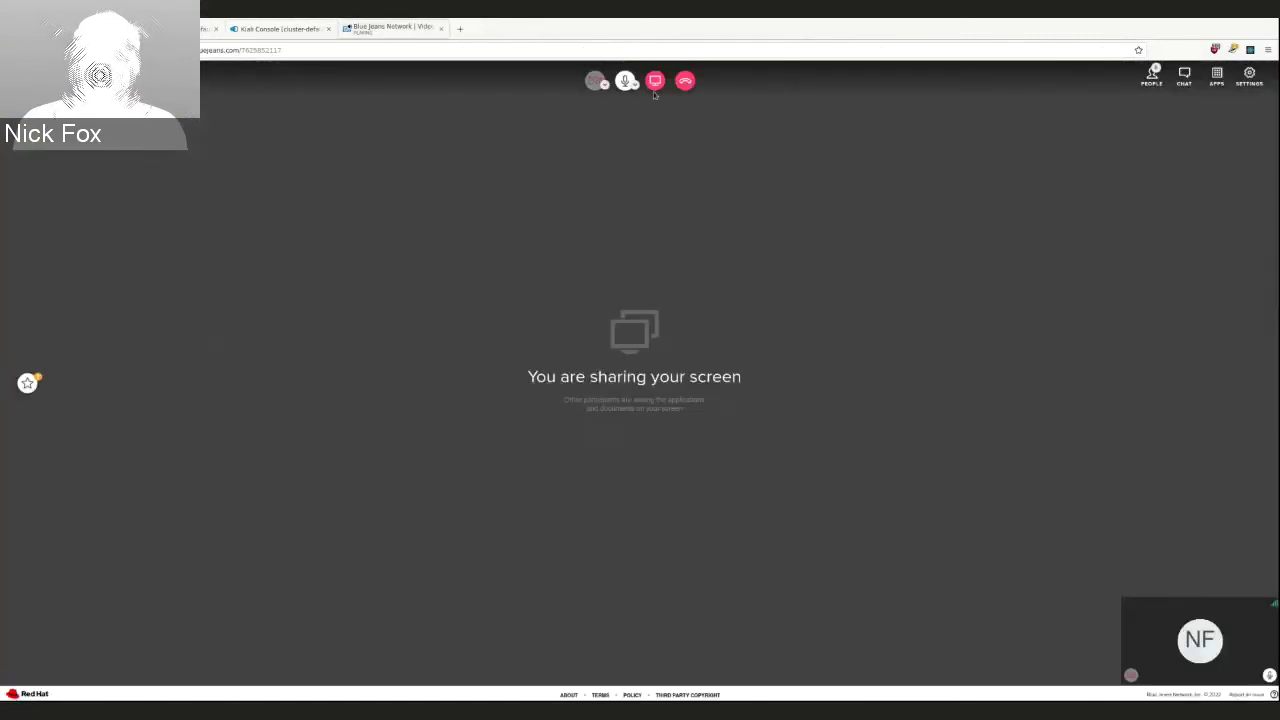
left_click(655, 82)
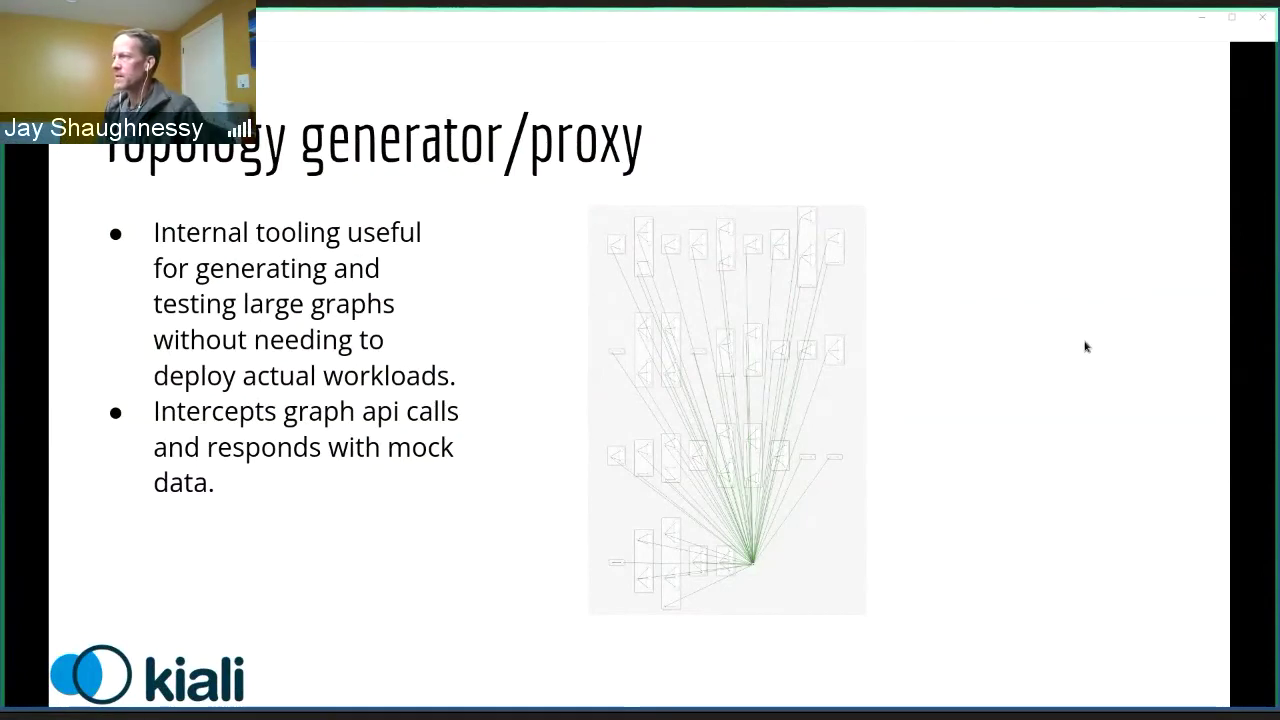
key("Right")
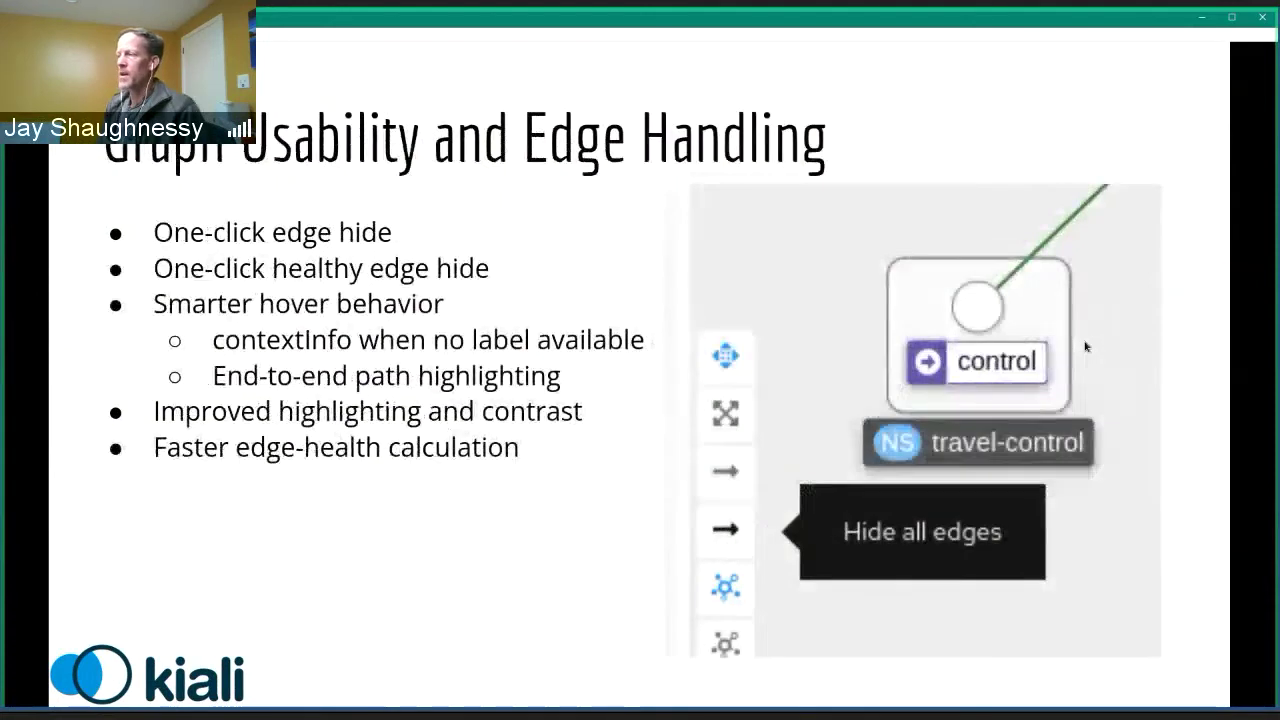